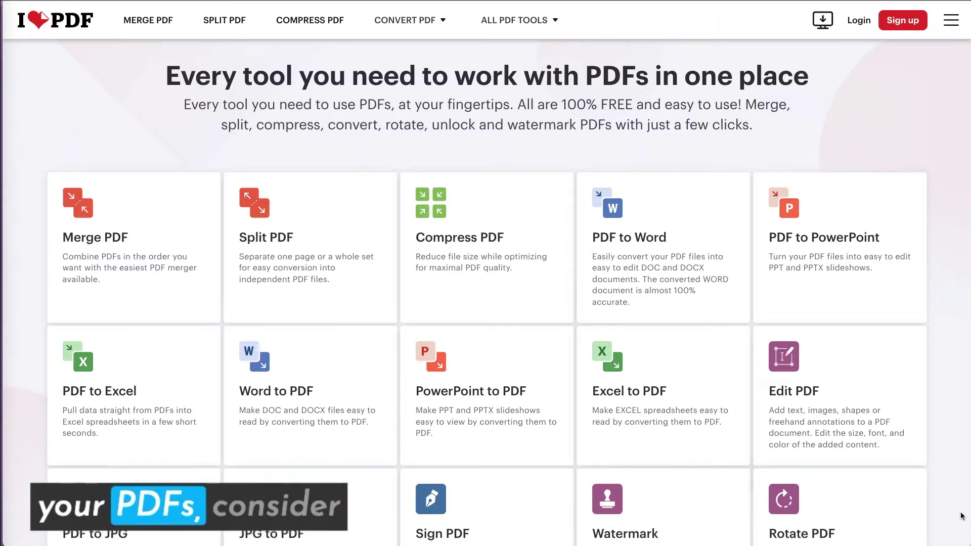
Scroll down the homepage to the Compare plan features table for Free, Premium and Business
scroll(961, 516, down, 3)
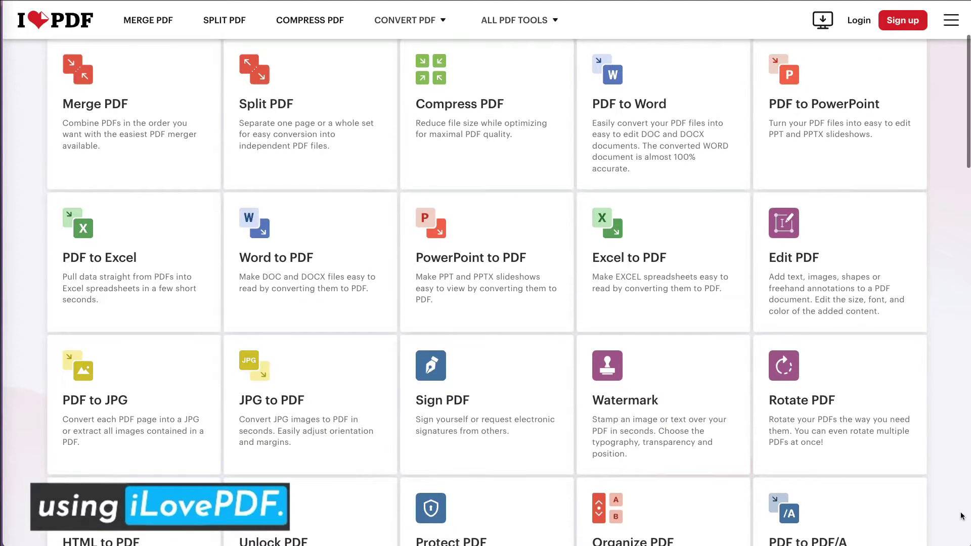
scroll(961, 516, down, 5)
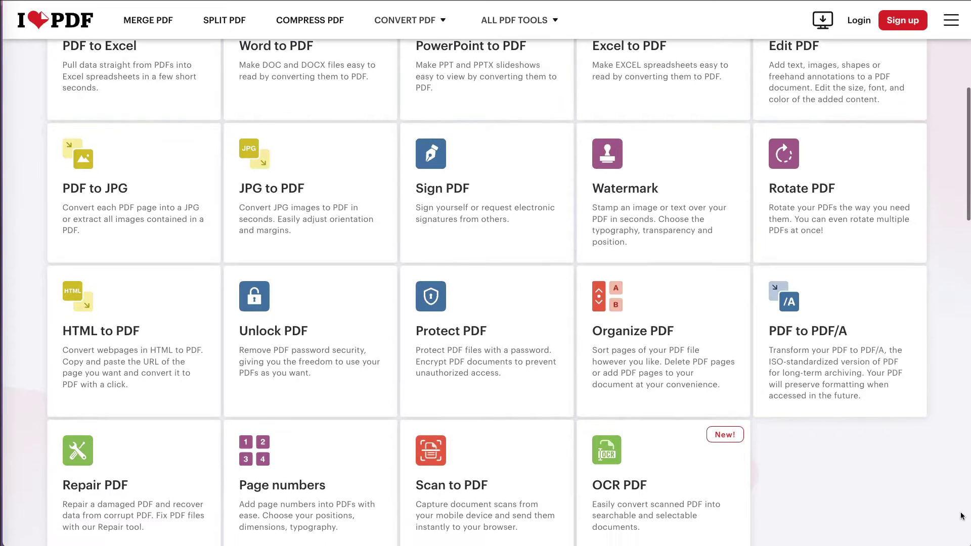
scroll(961, 515, down, 10)
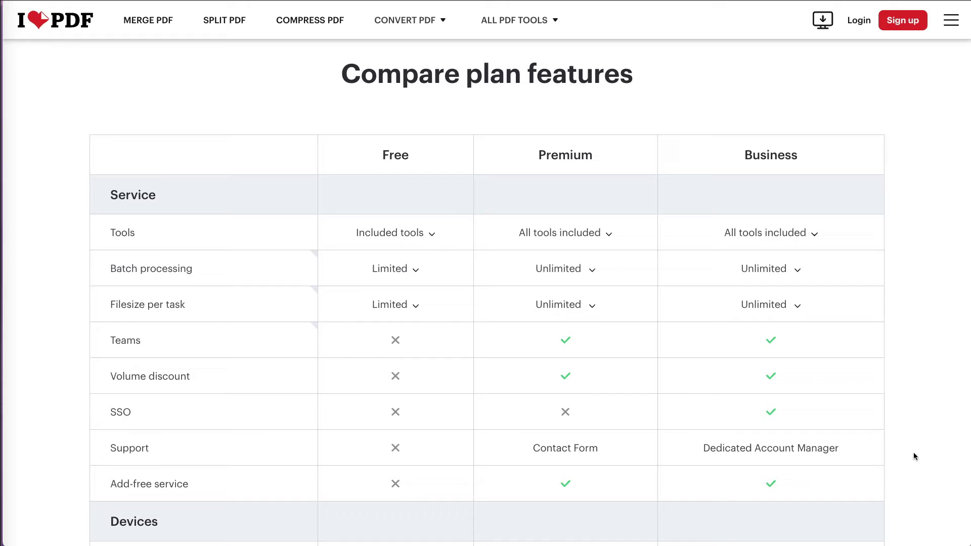
Expand the Included tools row and scroll through the tools each plan includes
click(431, 236)
scroll(921, 424, down, 2)
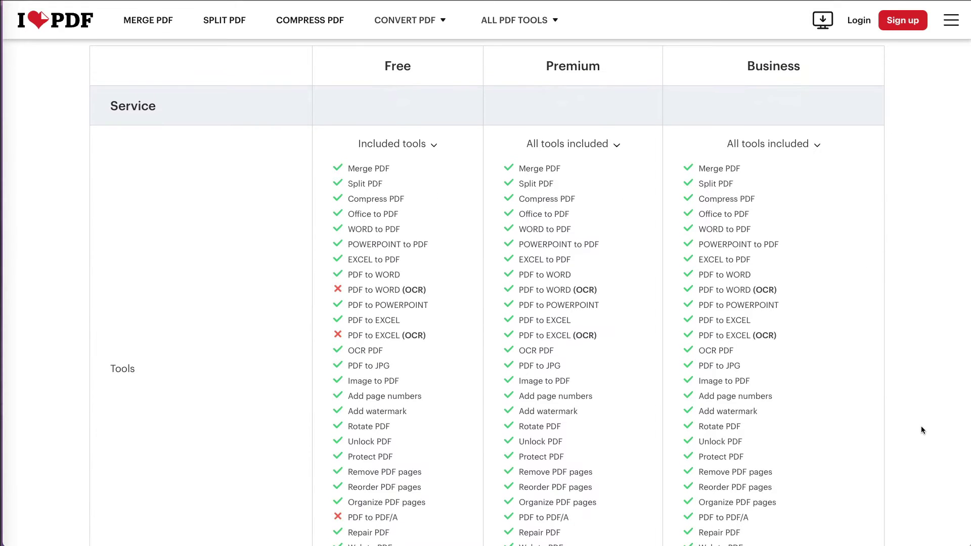
scroll(921, 426, down, 2)
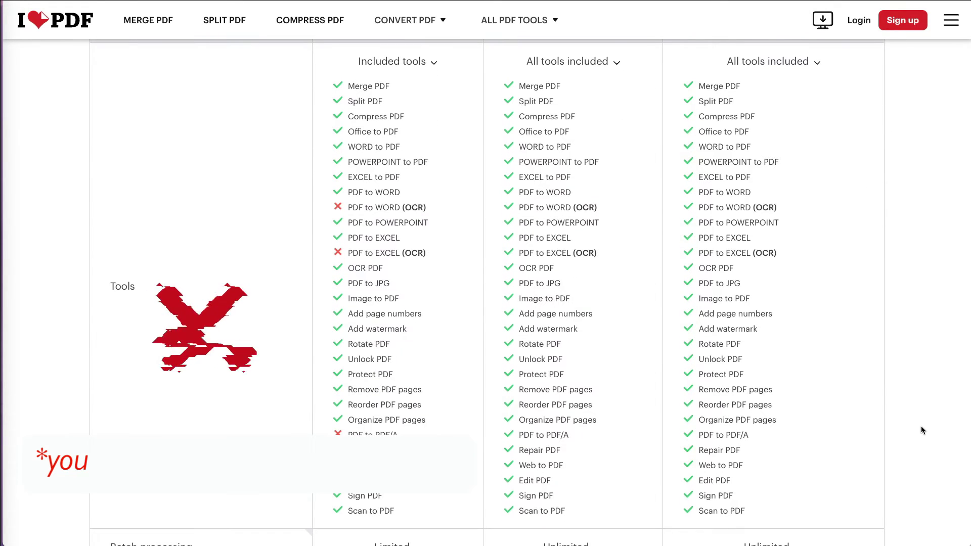
scroll(921, 430, up, 2)
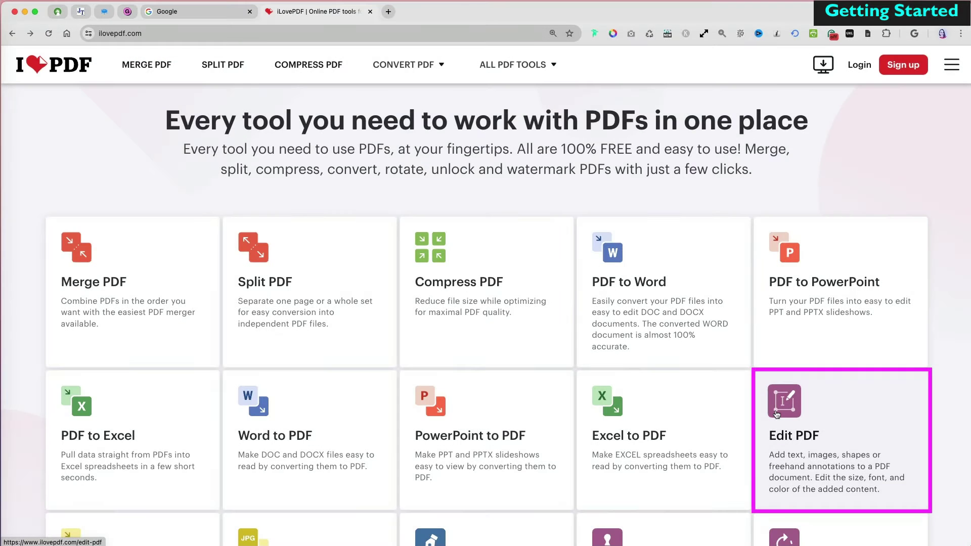
Open the four-page Editing PDFs worksheet in the Edit PDF tool
click(777, 413)
click(424, 530)
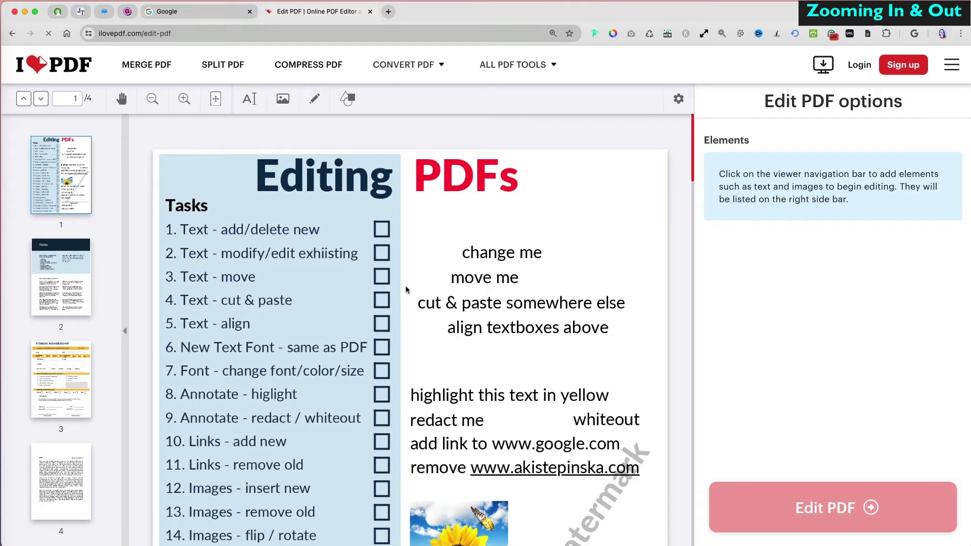
scroll(406, 289, down, 5)
scroll(406, 289, up, 10)
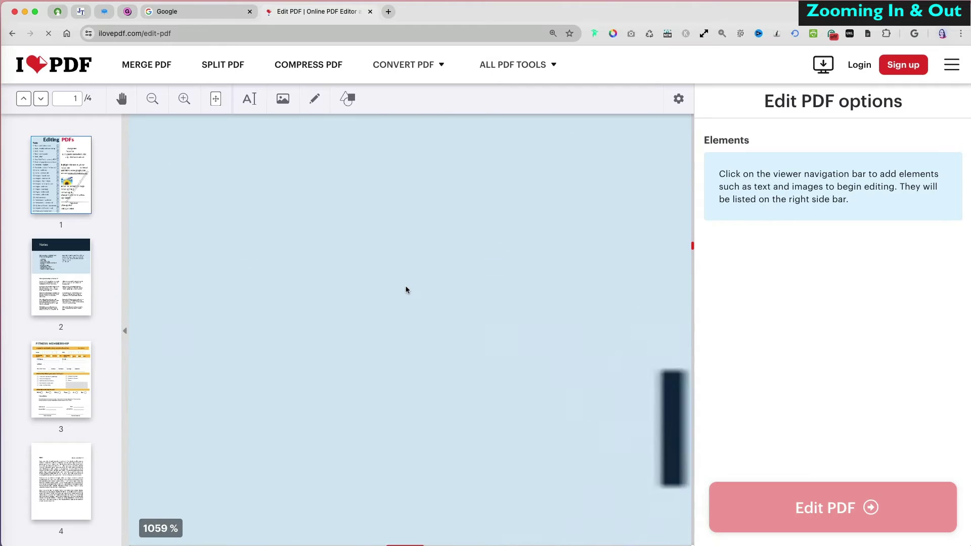
scroll(406, 290, down, 8)
Zoom the page out and in, then fit the whole first page in view
click(216, 99)
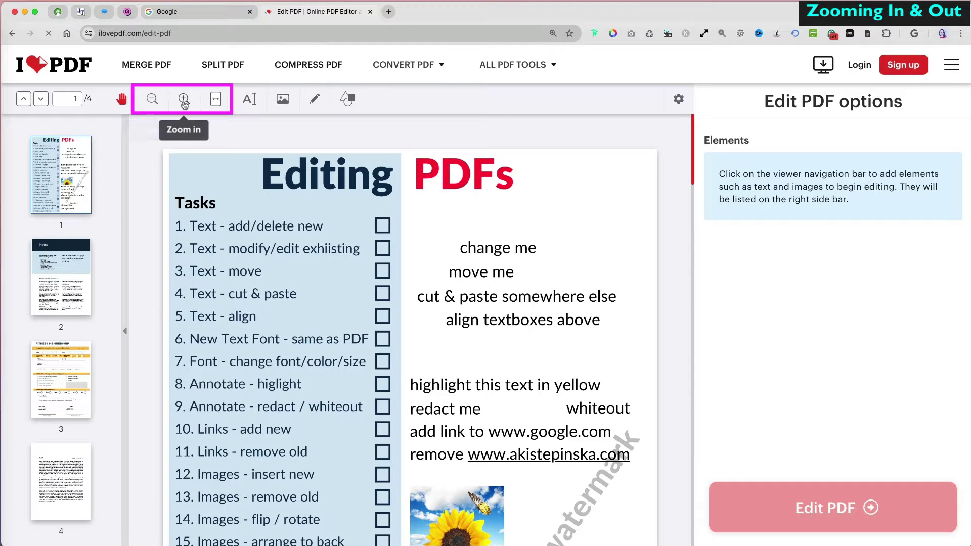
click(217, 104)
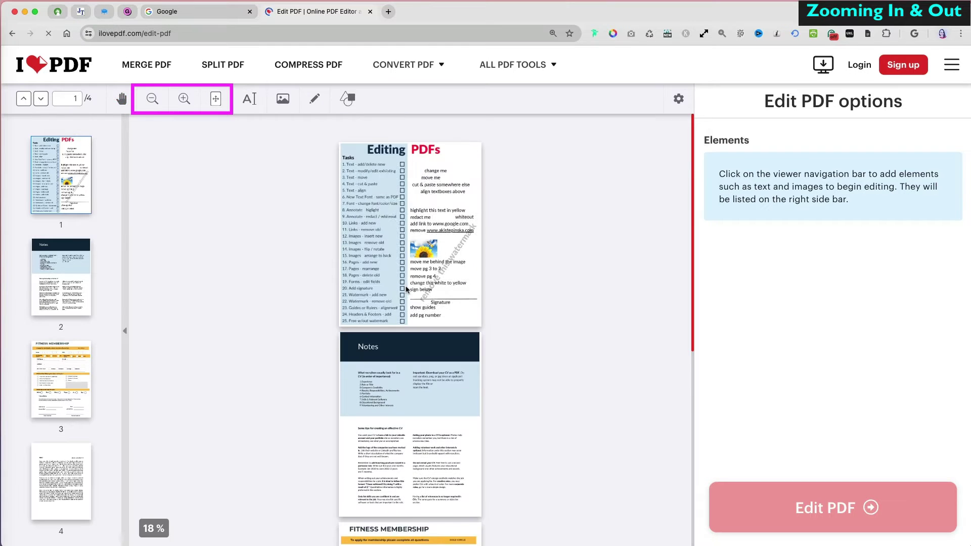
click(184, 99)
click(152, 99)
click(152, 99)
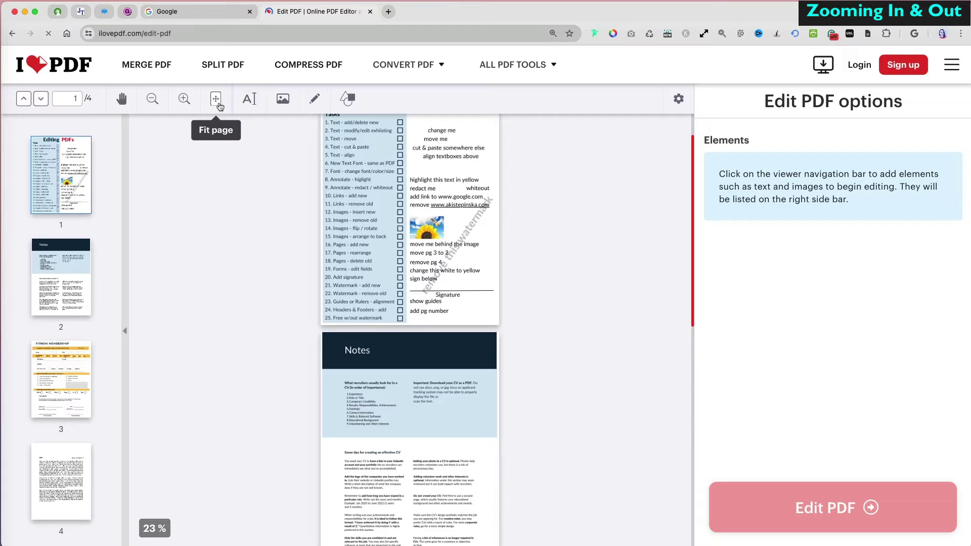
click(218, 104)
Switch to the pan tool and scroll through the worksheet pages
click(123, 101)
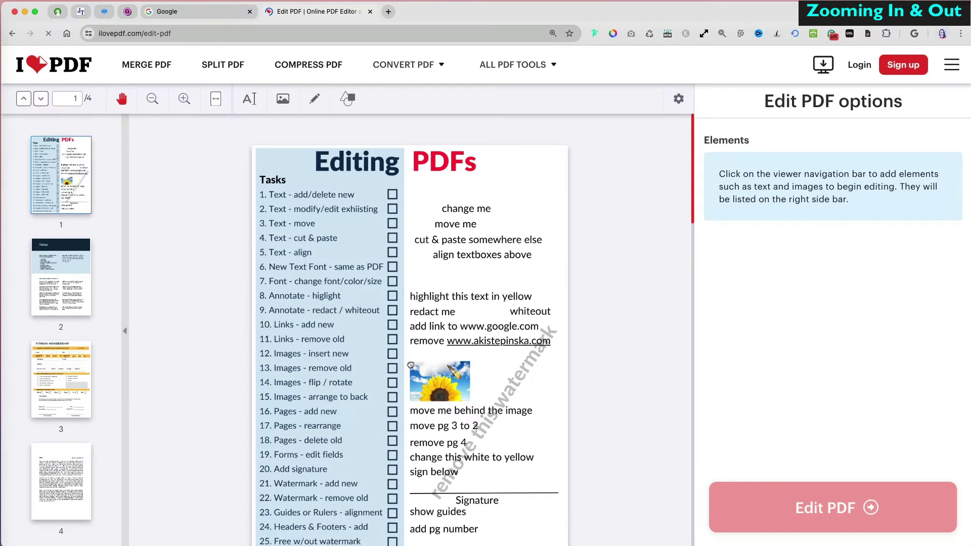
scroll(411, 364, down, 4)
scroll(417, 333, up, 4)
scroll(424, 301, down, 2)
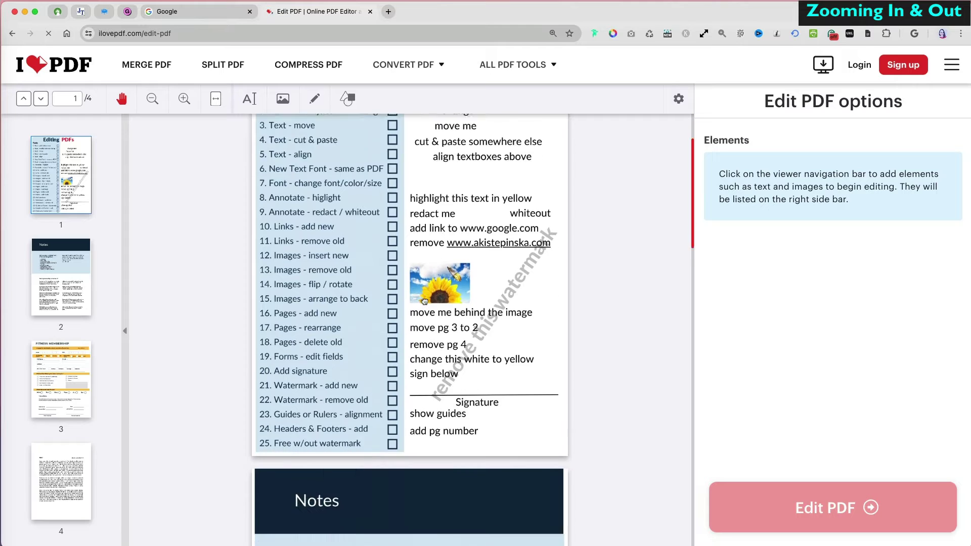
scroll(425, 302, down, 5)
scroll(426, 354, up, 7)
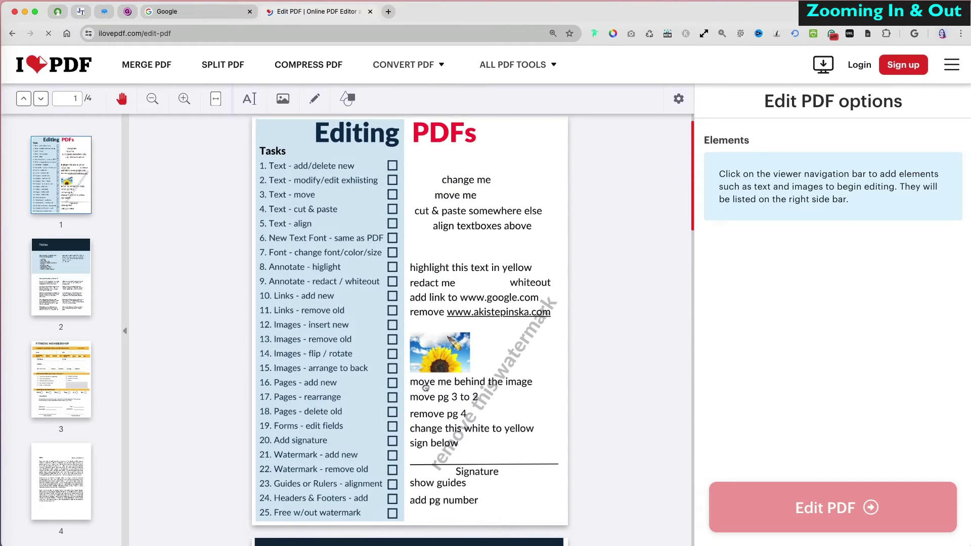
scroll(426, 388, up, 1)
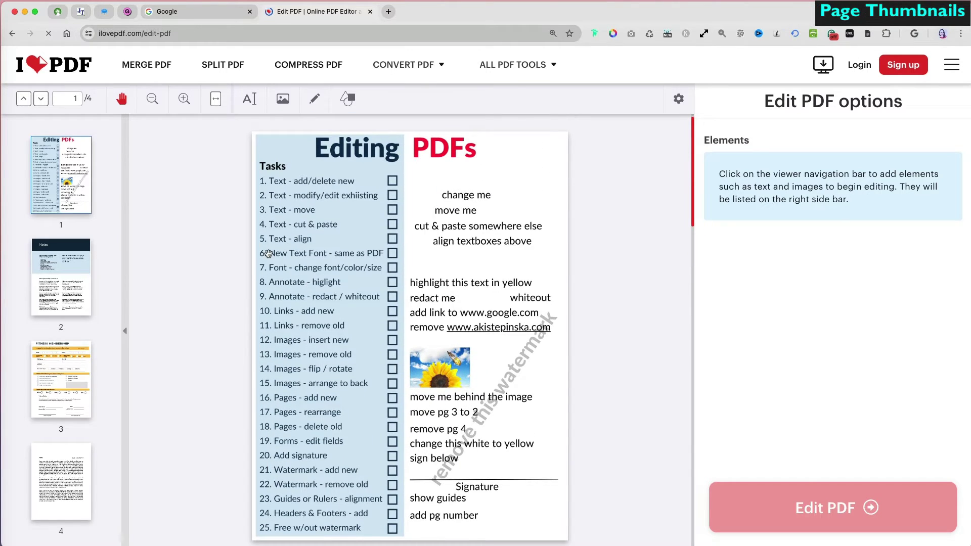
scroll(397, 381, up, 2)
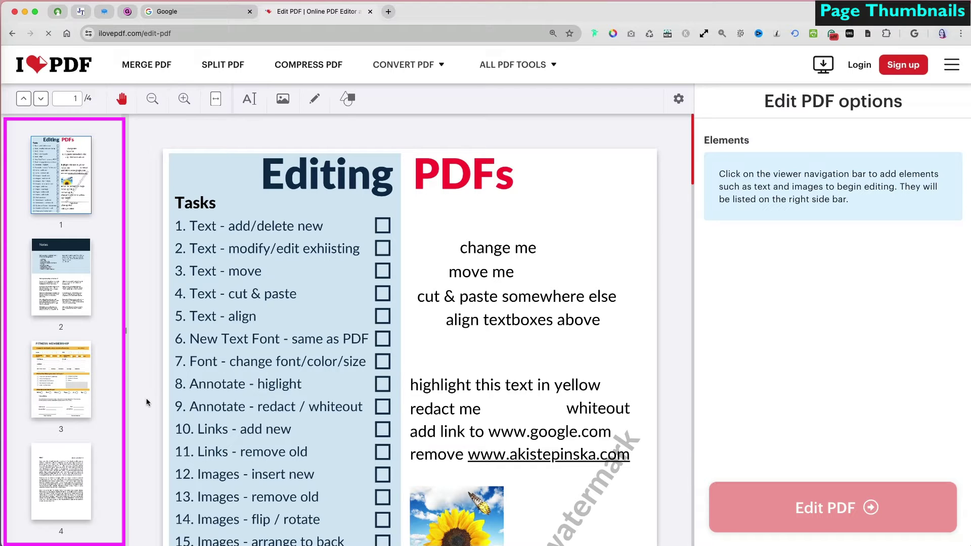
click(66, 279)
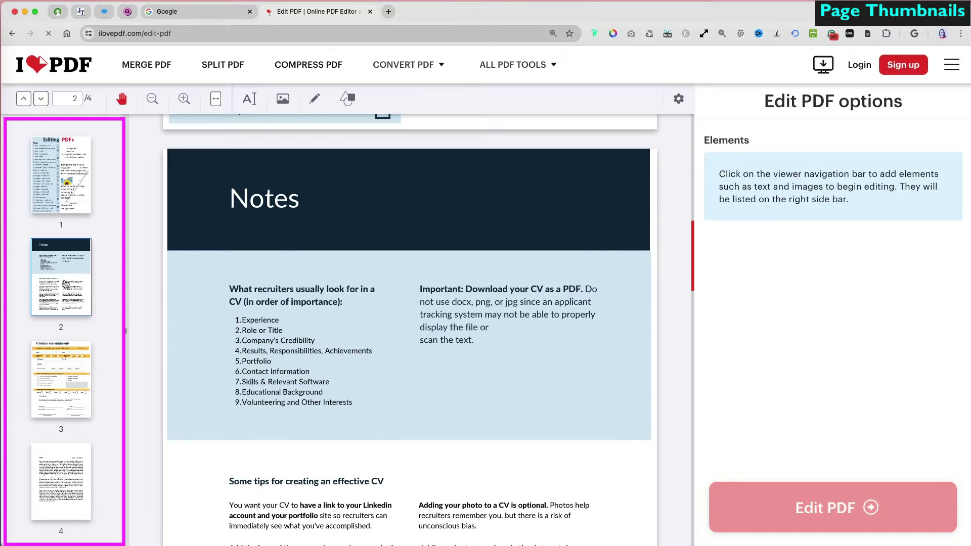
click(79, 389)
click(74, 476)
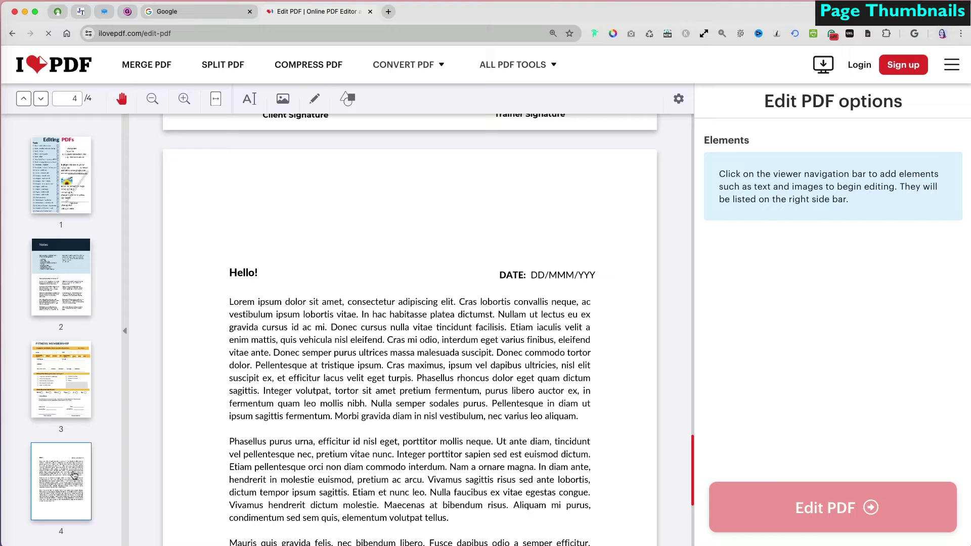
click(65, 203)
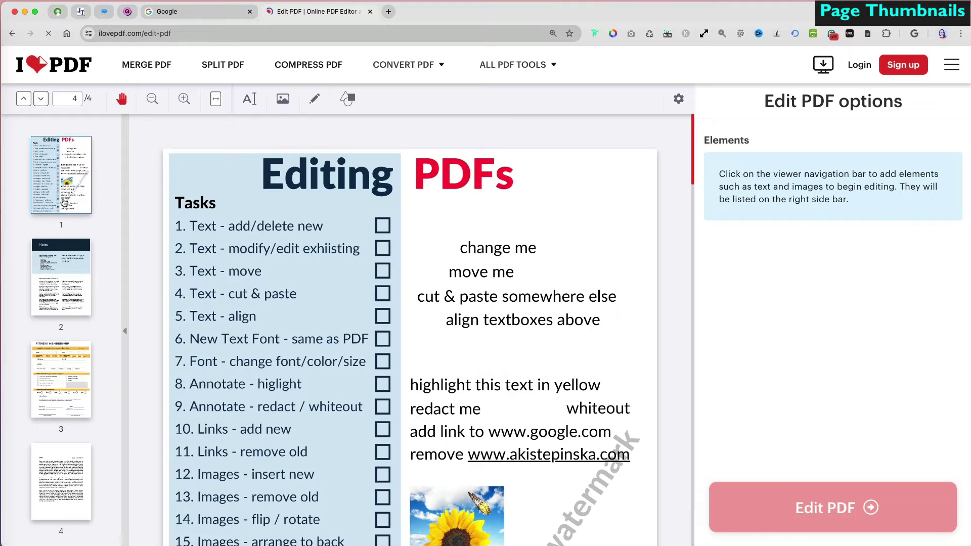
click(42, 99)
click(41, 99)
click(42, 99)
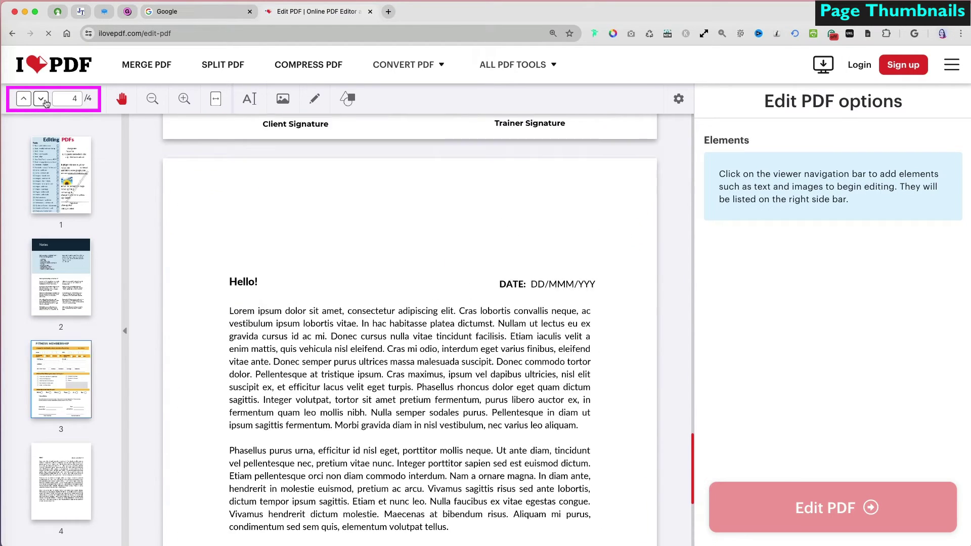
click(24, 99)
click(24, 99)
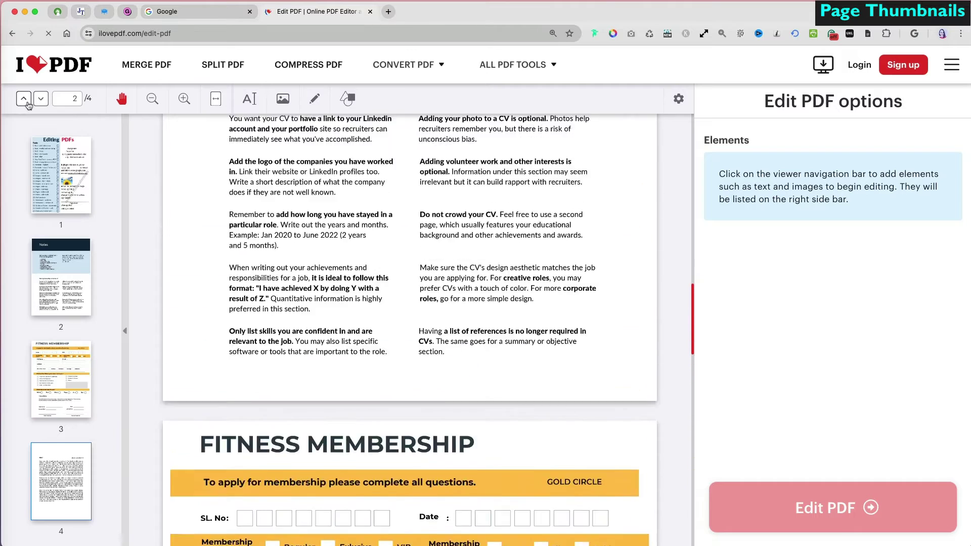
click(24, 99)
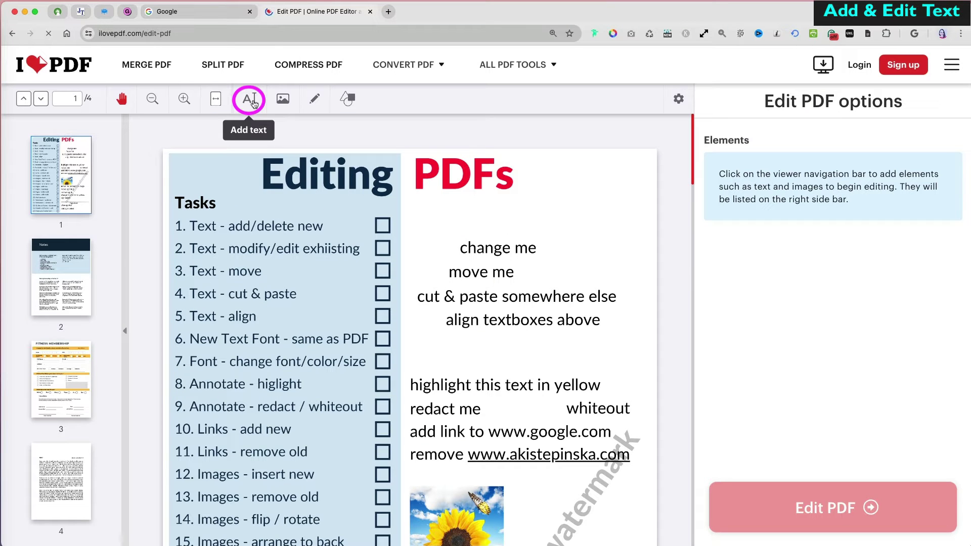
Add a 'Your text here 1' text box and drag it just below the PDFs heading
click(250, 100)
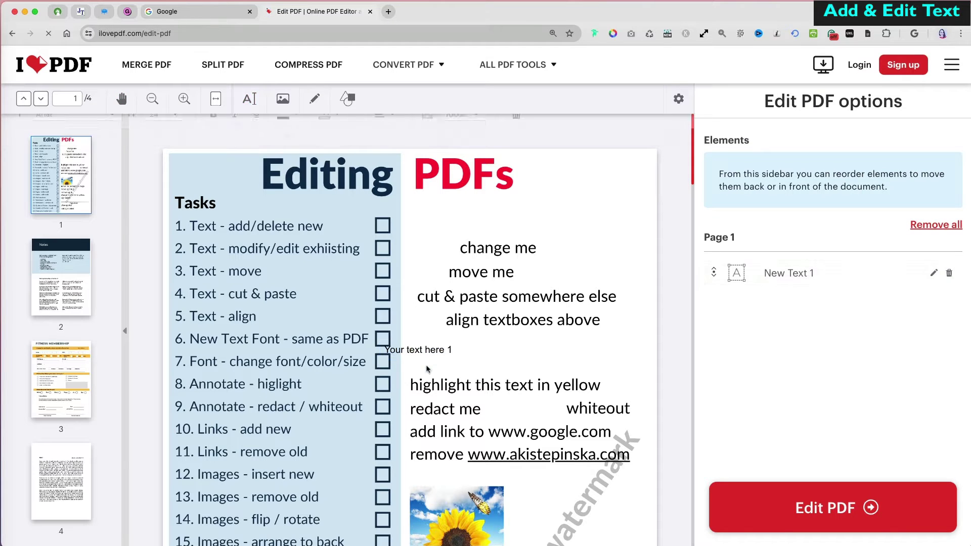
drag(427, 365, 556, 232)
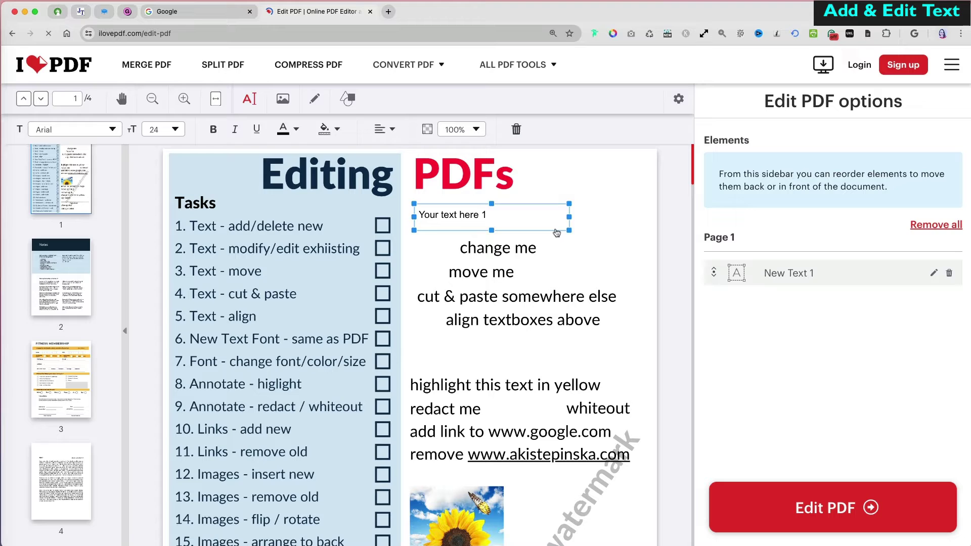
Replace the placeholder text with 'New Tex Here' and select it
click(482, 214)
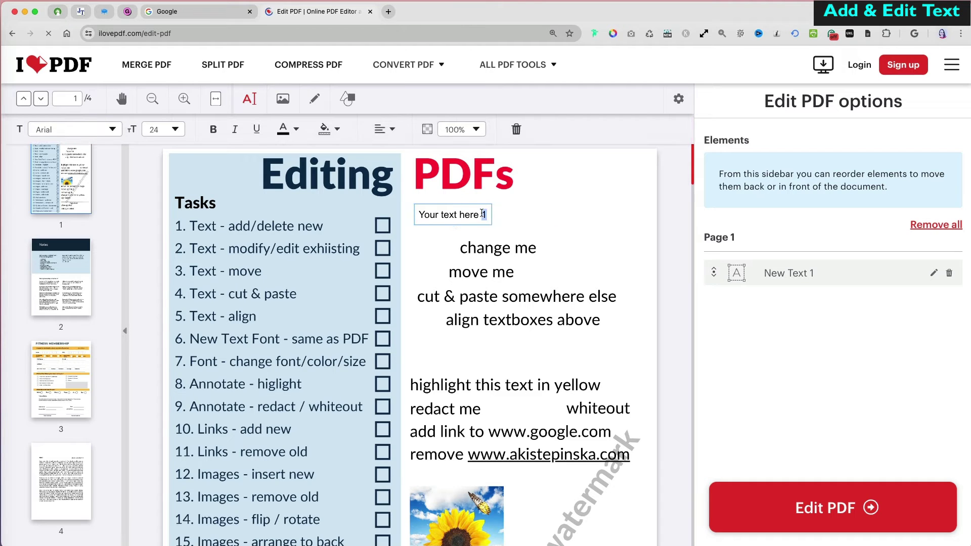
triple_click(482, 214)
text(N)
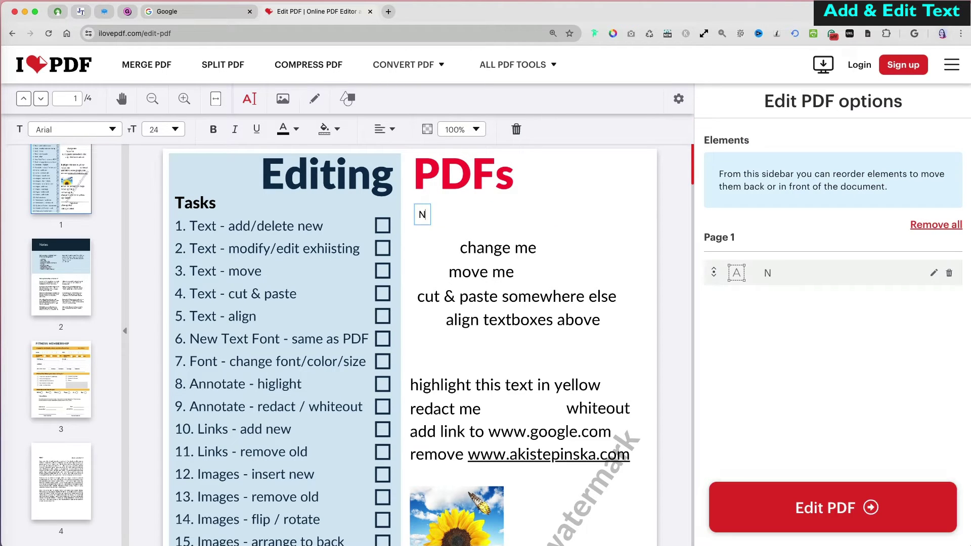
text(ew Tex Here)
key(super+a)
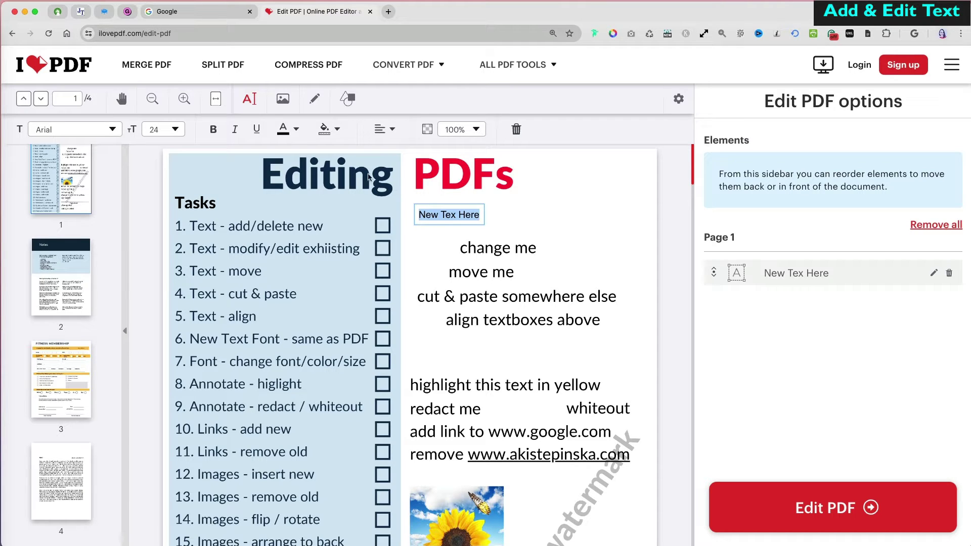
Make the text bold, trying italic and underline but turning both back off
click(213, 131)
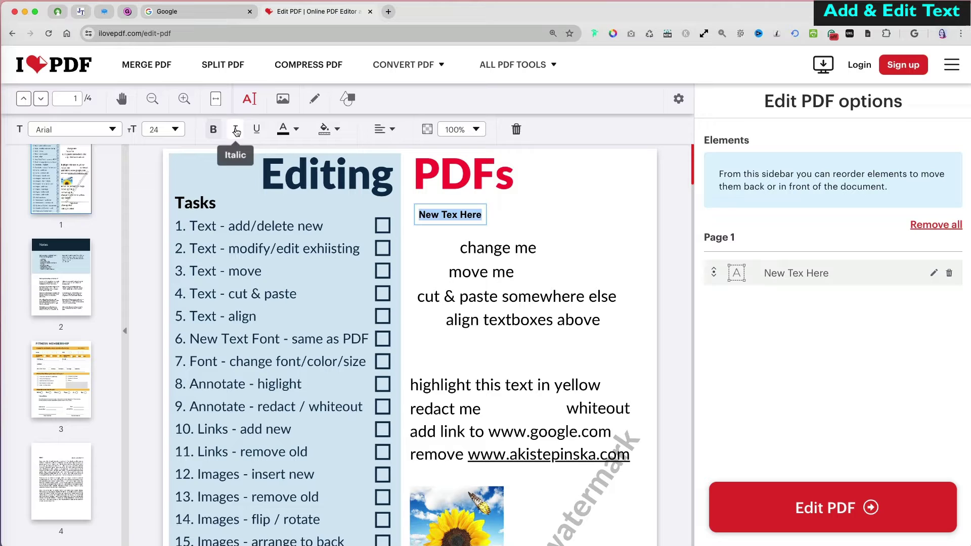
click(235, 132)
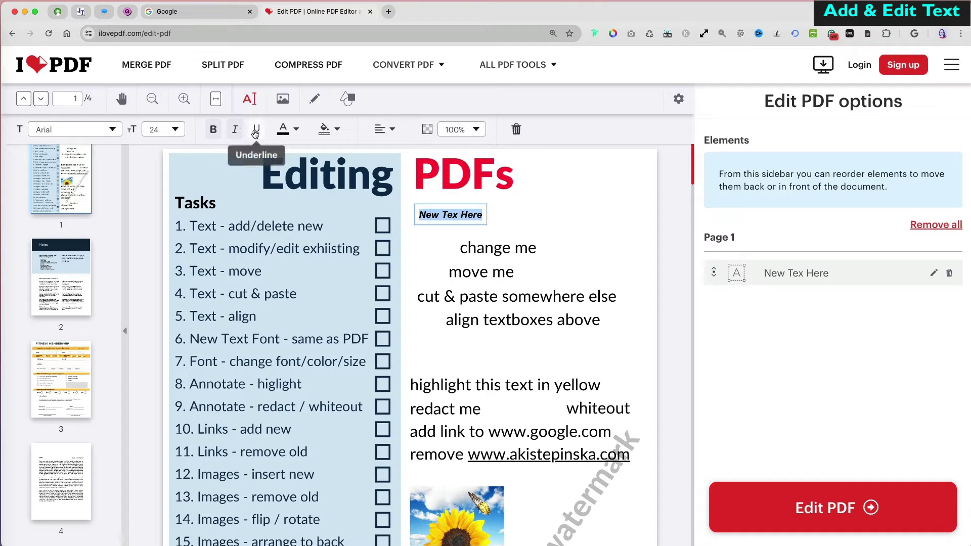
click(255, 133)
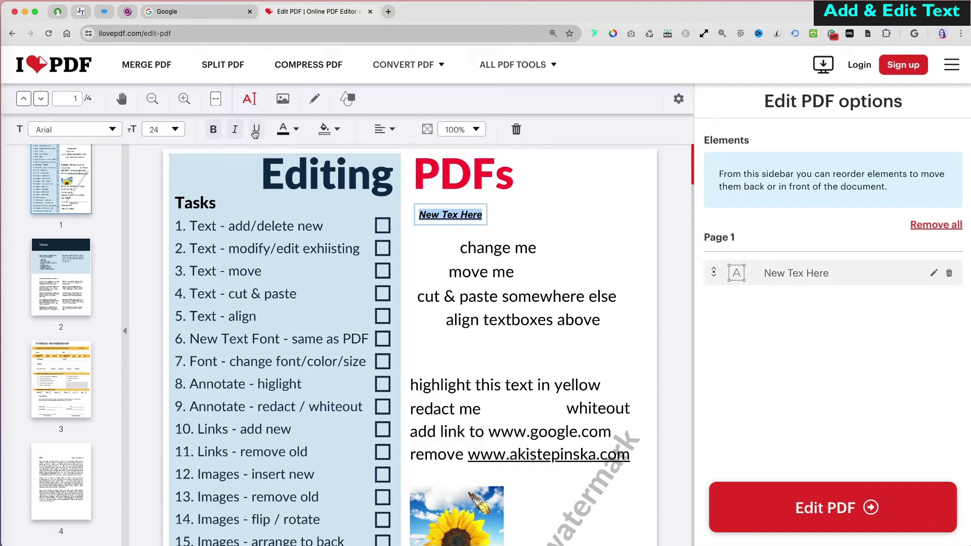
click(255, 132)
click(235, 132)
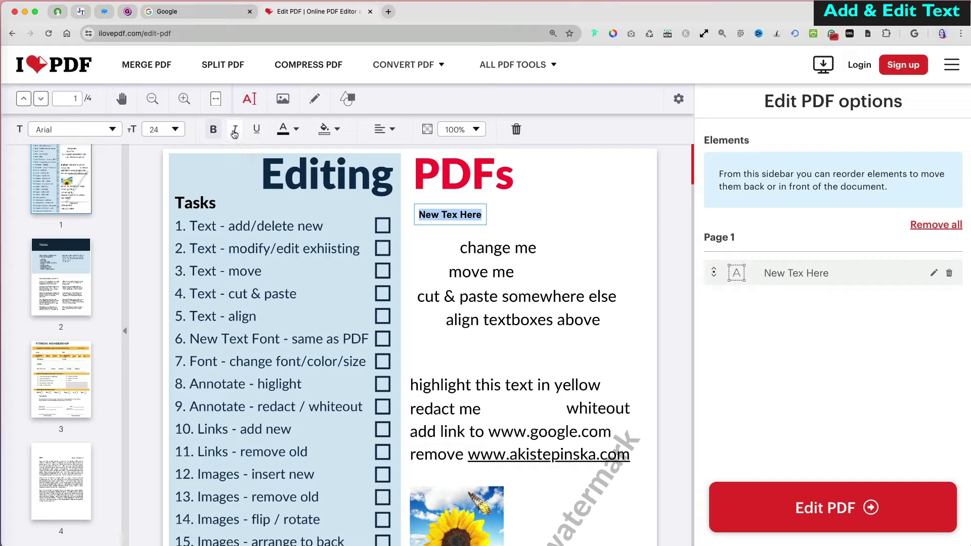
Make the text blue, size 64, in the Verdana font
click(297, 133)
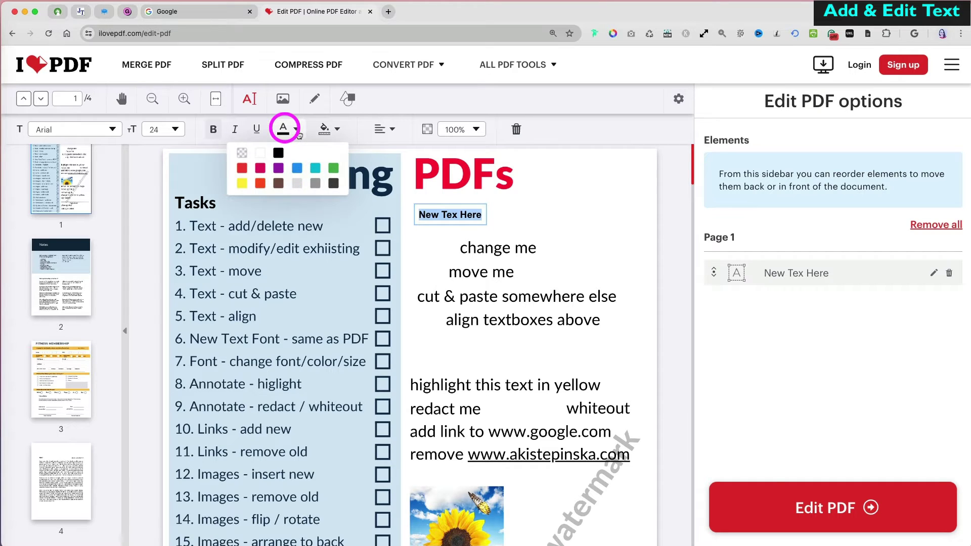
click(297, 171)
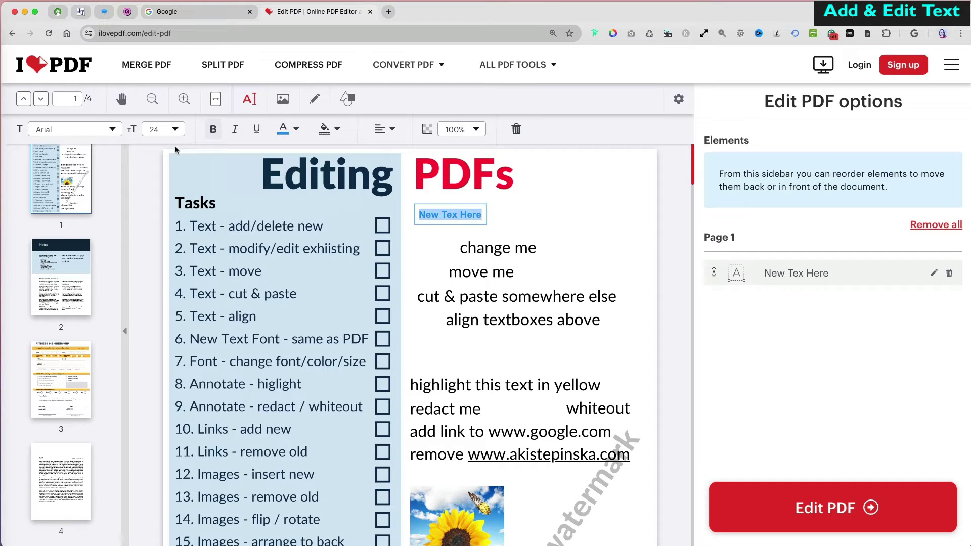
click(176, 130)
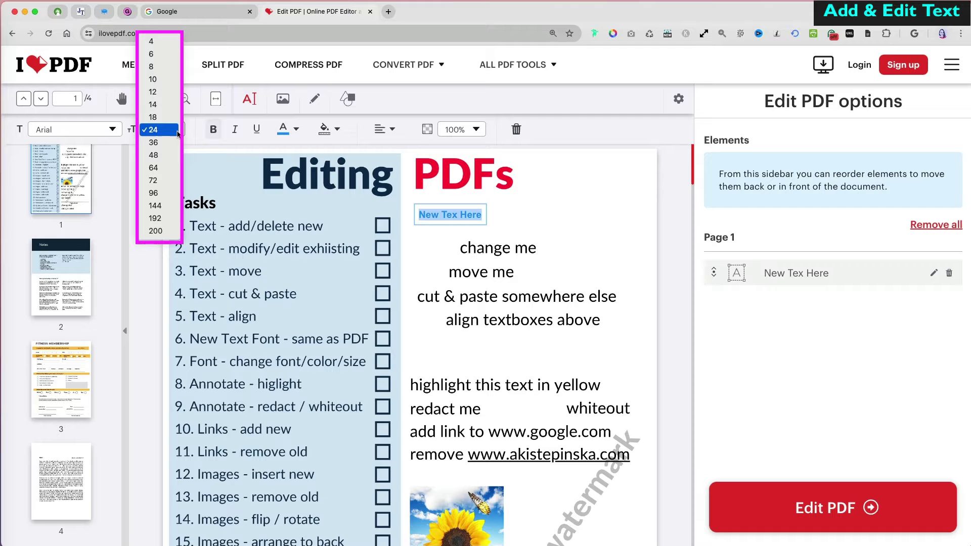
key(Escape)
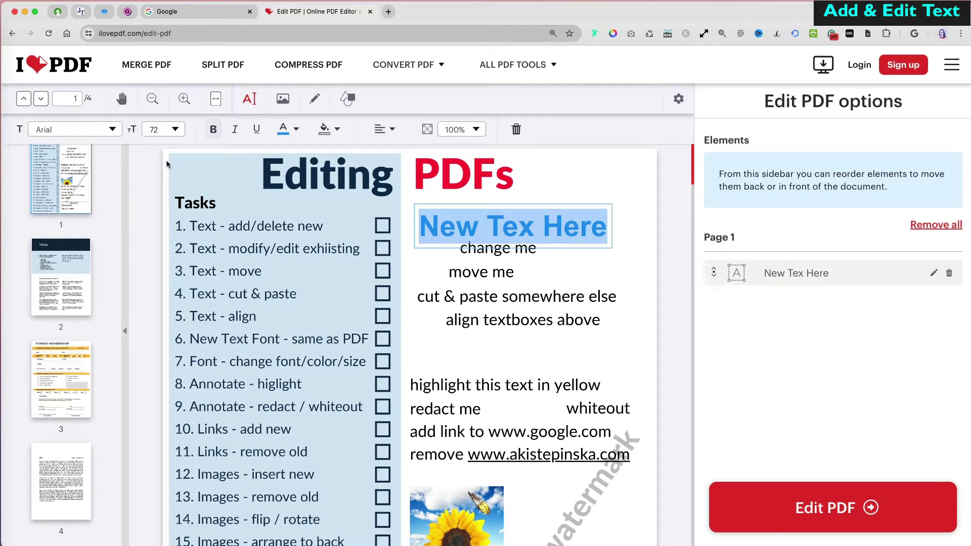
click(172, 130)
click(166, 120)
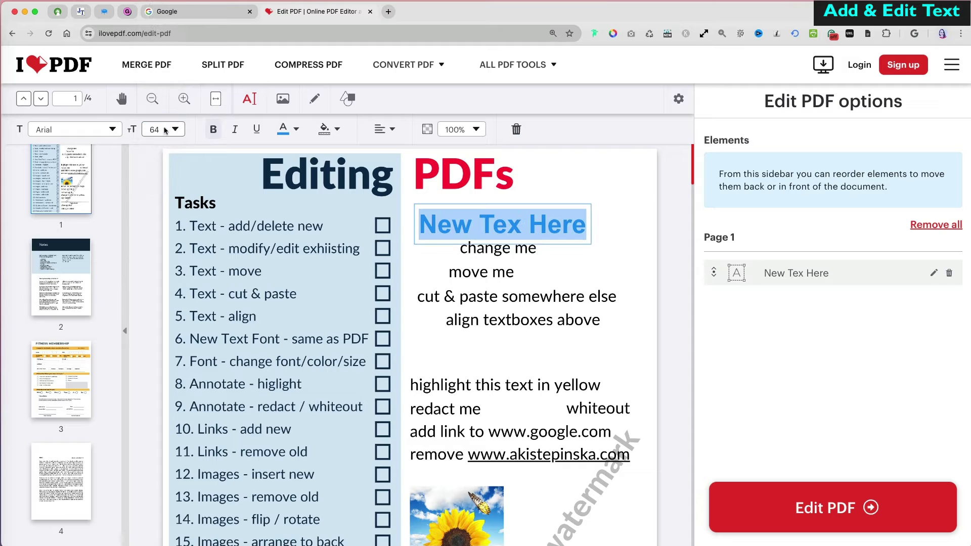
click(165, 130)
click(158, 133)
click(112, 130)
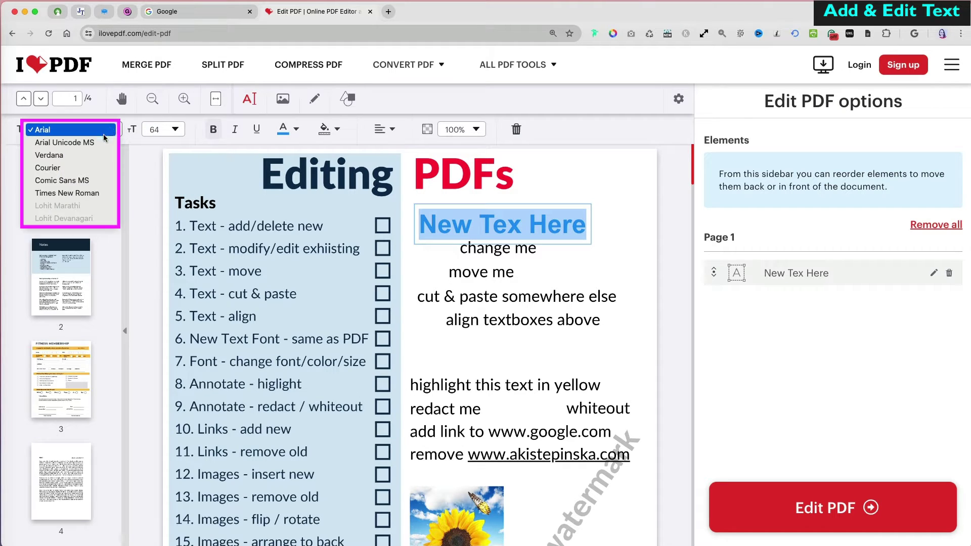
click(92, 158)
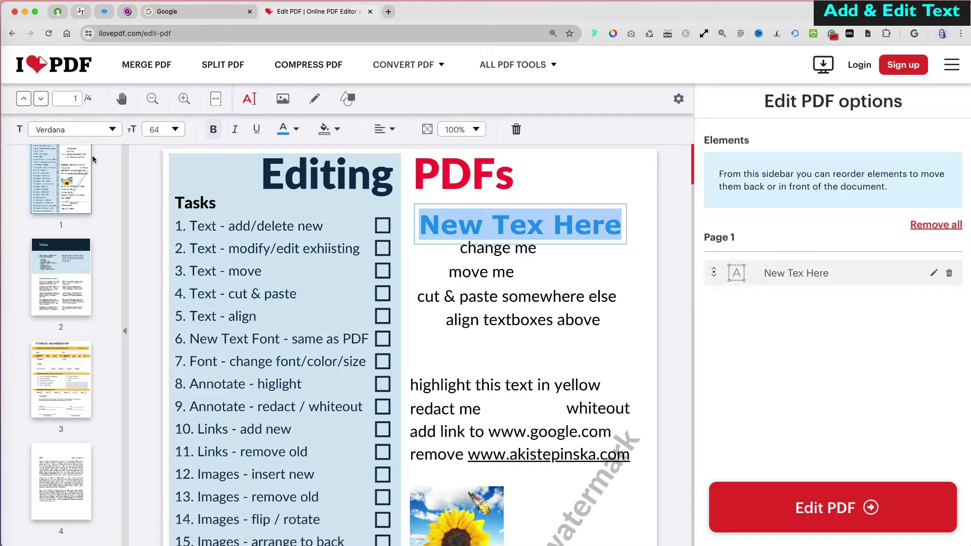
Widen the New Tex Here box to the right and change its text alignment
click(540, 198)
click(536, 212)
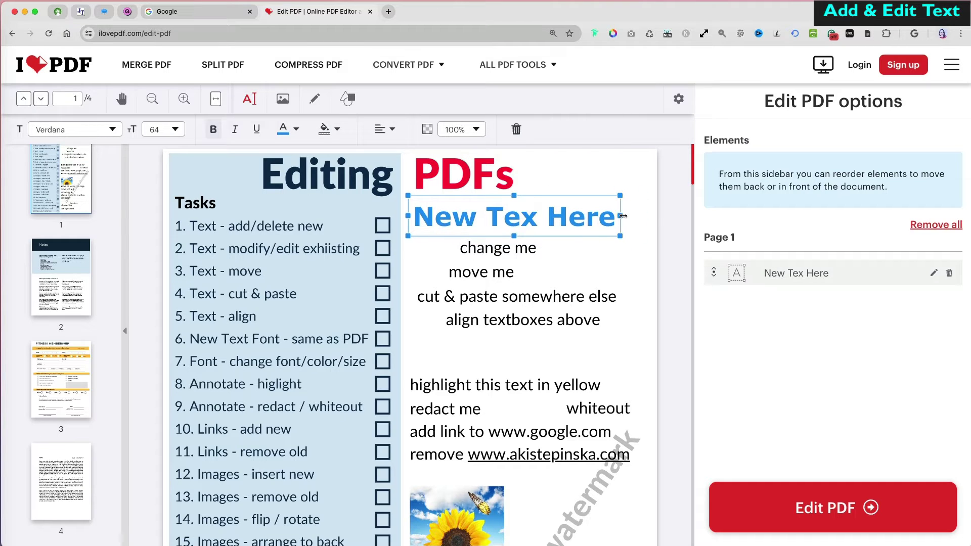
drag(623, 216, 652, 216)
click(396, 131)
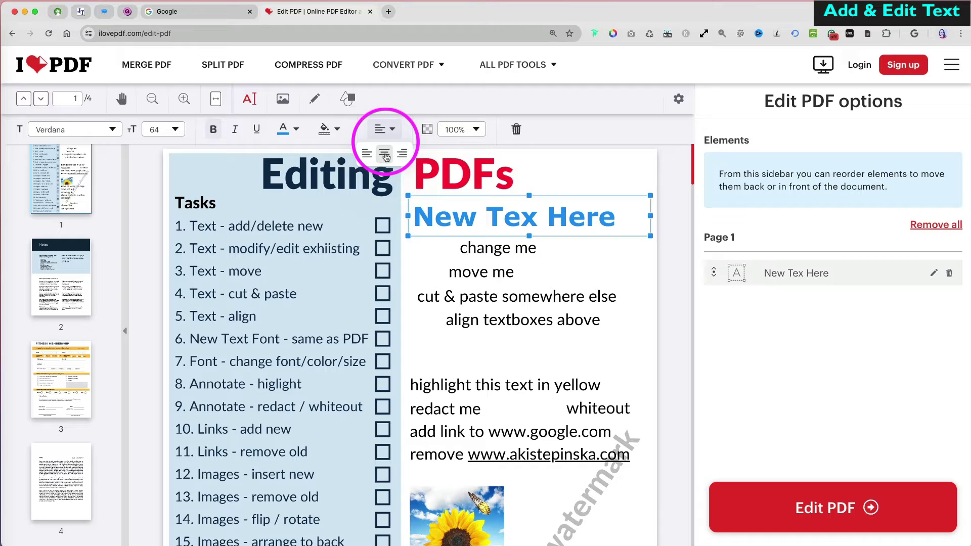
click(391, 153)
click(397, 131)
click(404, 155)
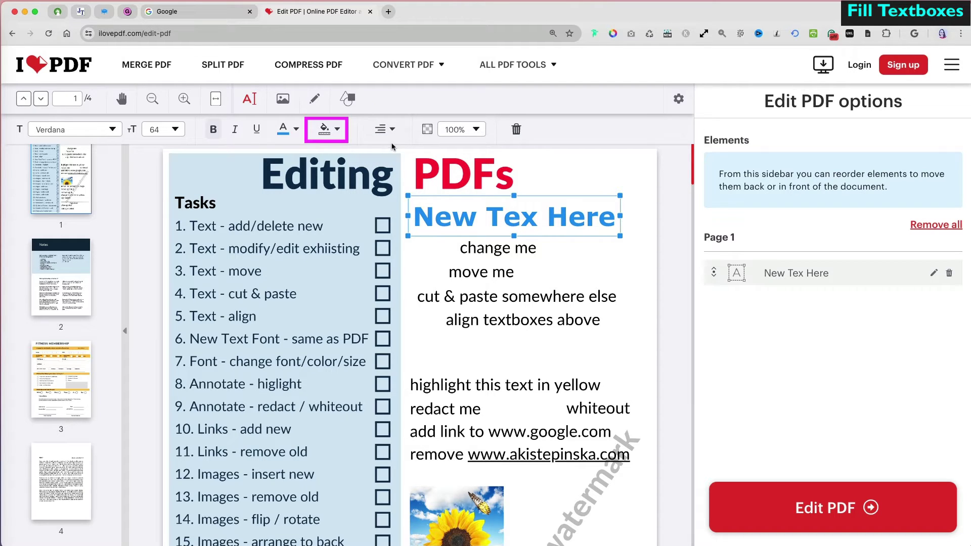
Try yellow and black backgrounds for the box, then set no background fill
click(337, 130)
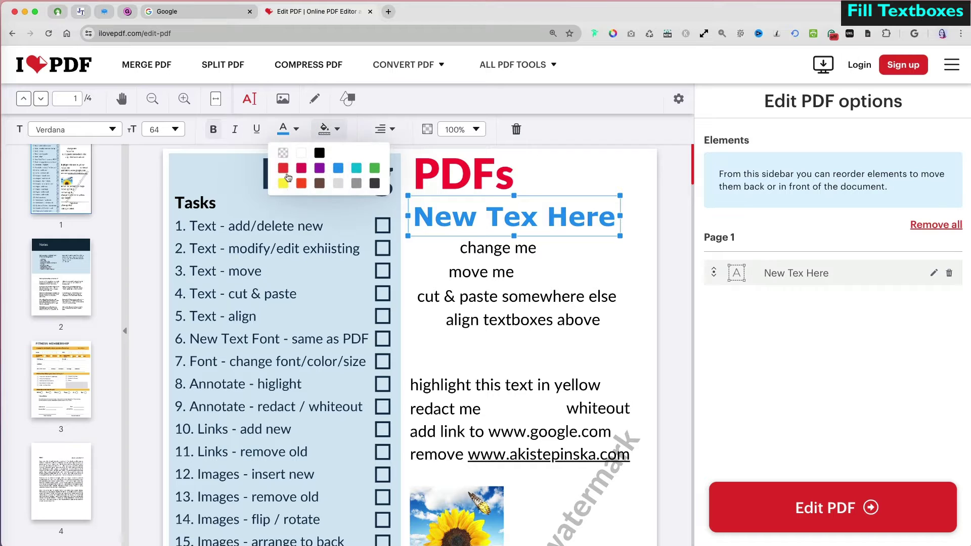
click(283, 185)
click(331, 131)
click(318, 155)
click(331, 131)
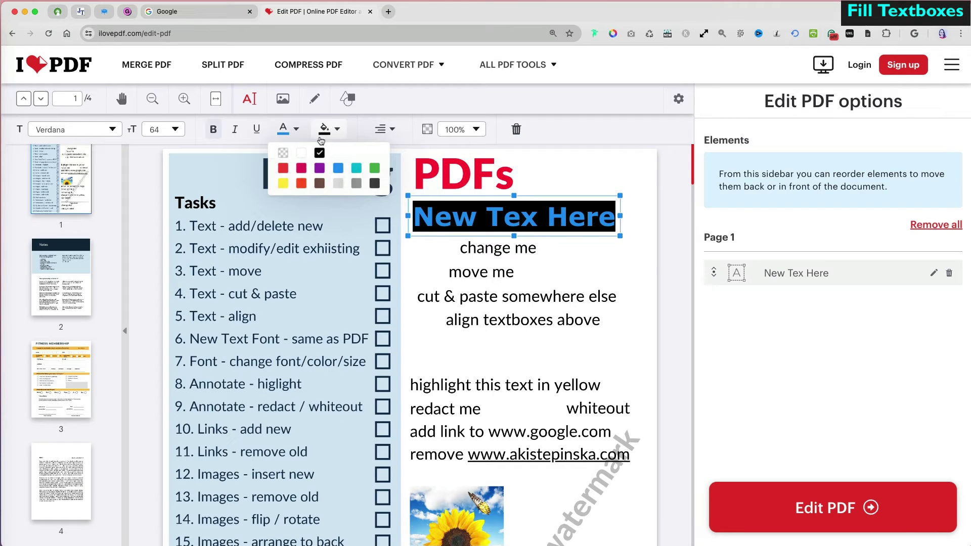
click(284, 156)
Copy and paste the New Tex Here box, moving the duplicate below 'align textboxes above'
click(566, 168)
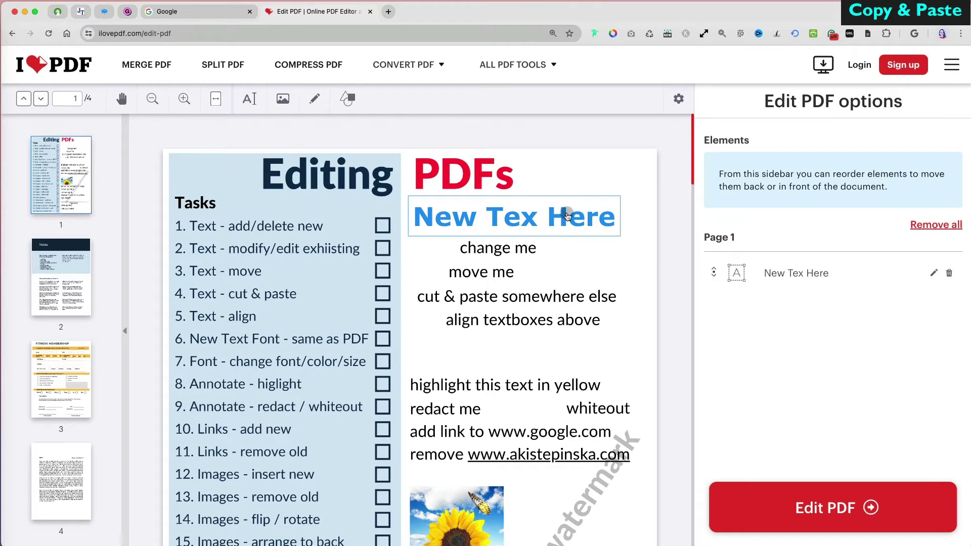
click(567, 217)
key(super+c)
key(super+v)
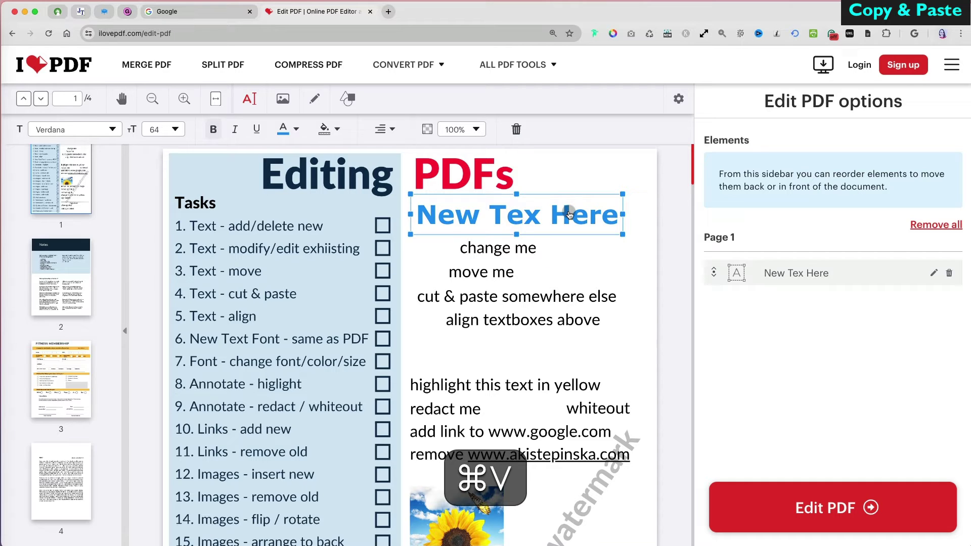
drag(570, 238, 542, 351)
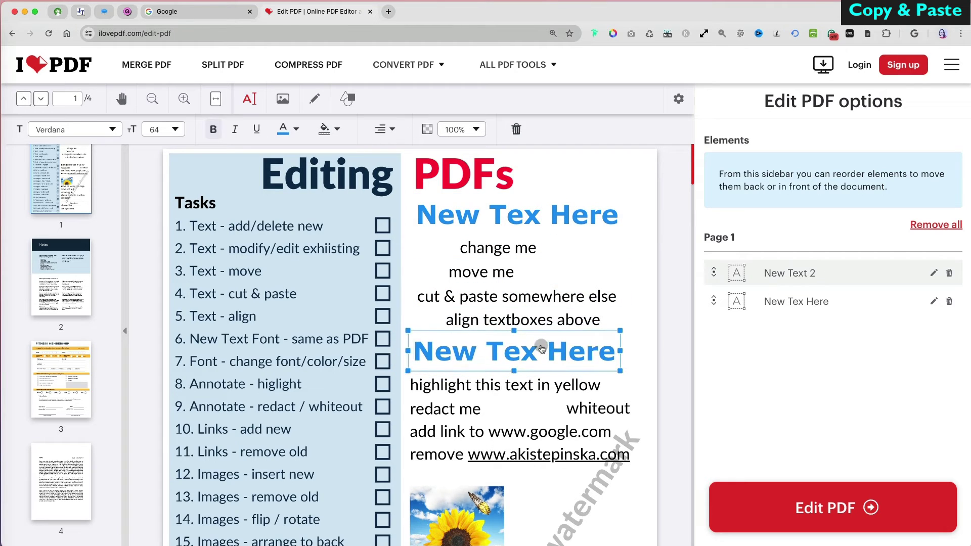
Retype the duplicate's text to read 'Pasted Text'
click(541, 349)
triple_click(541, 345)
text(Pasted Text)
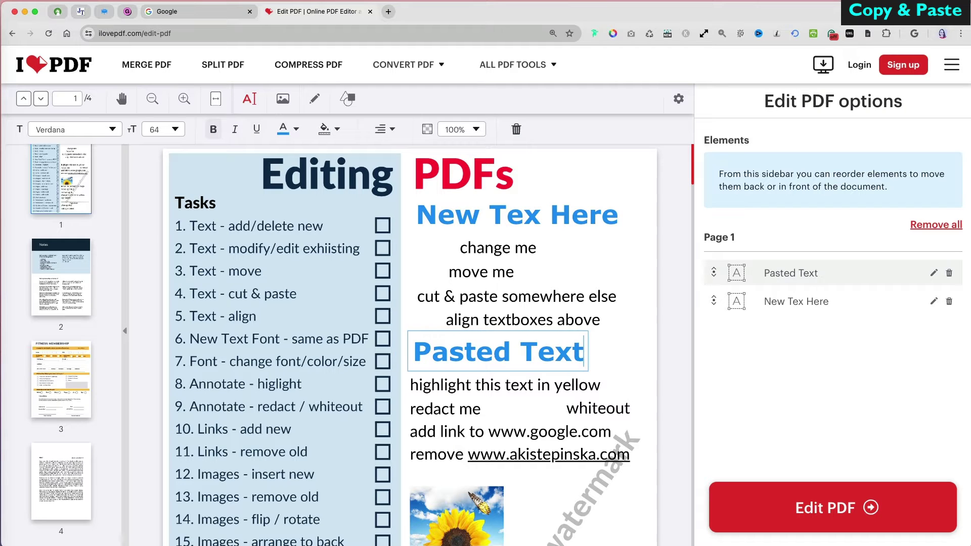
key(super+a)
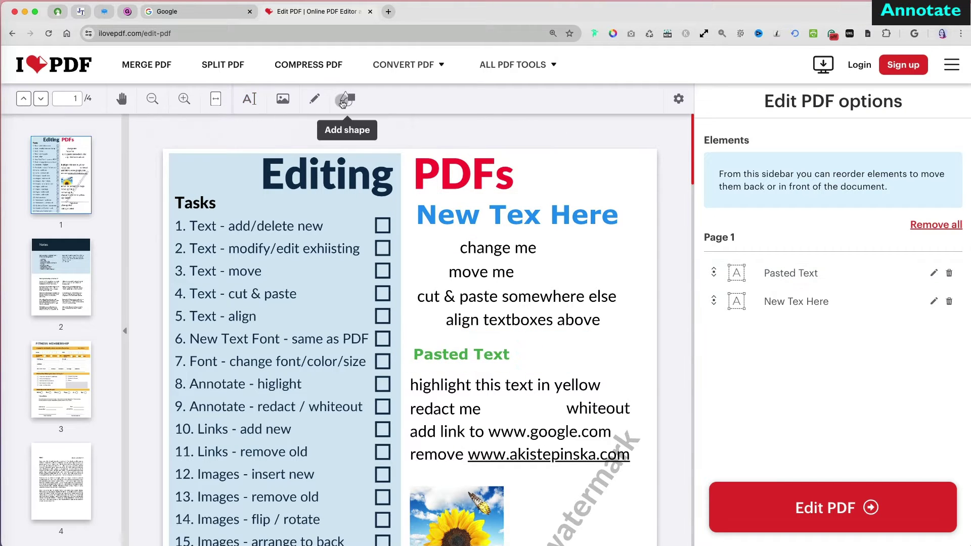
Draw a yellow 10 pt line under 'highlight this text in yellow'
click(344, 102)
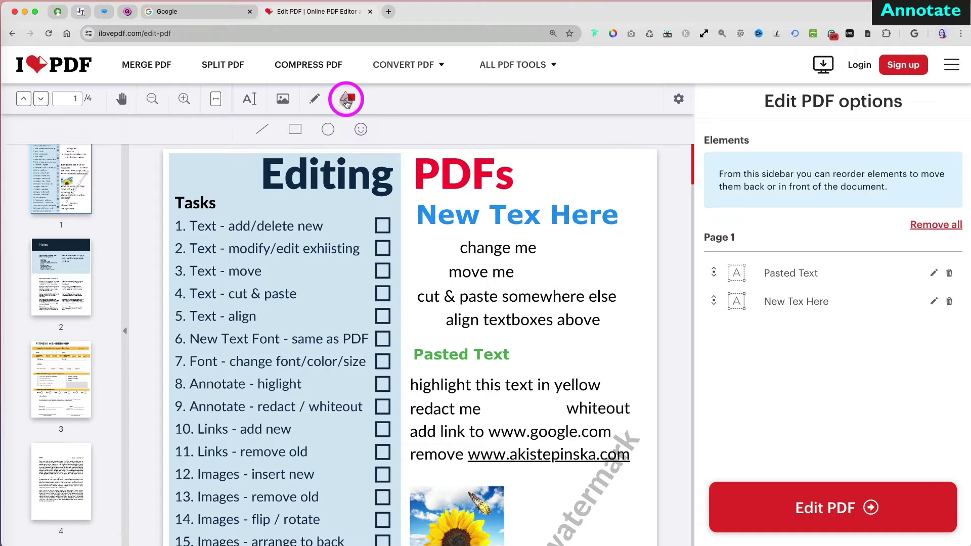
click(269, 134)
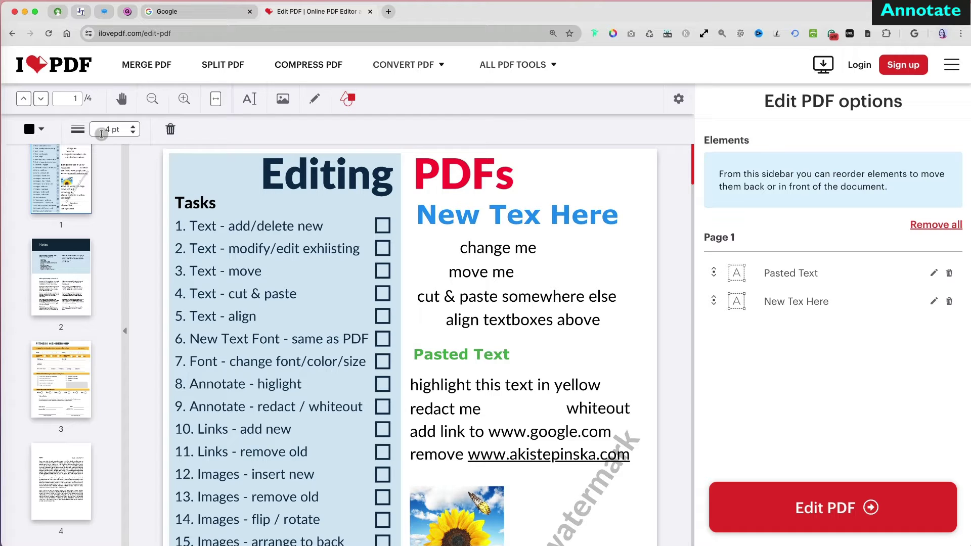
click(34, 129)
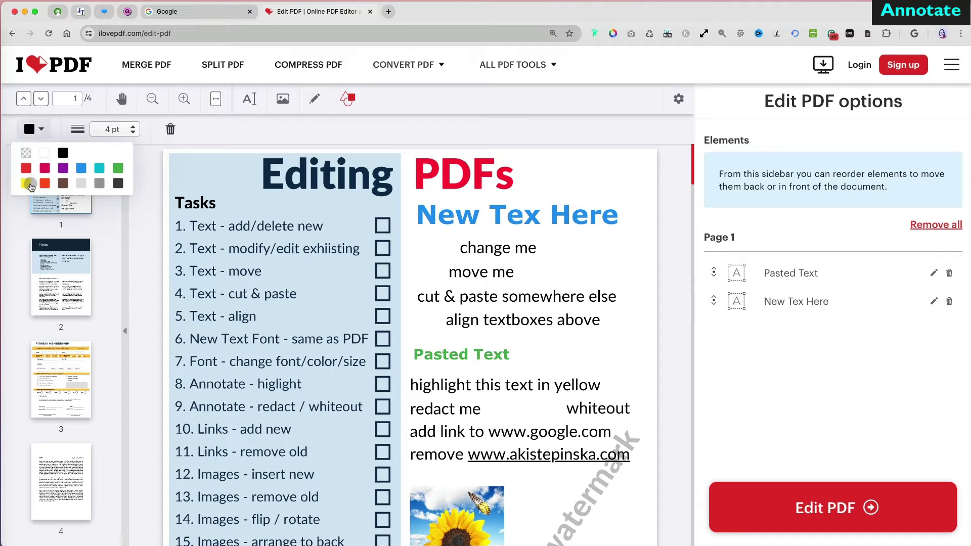
click(29, 185)
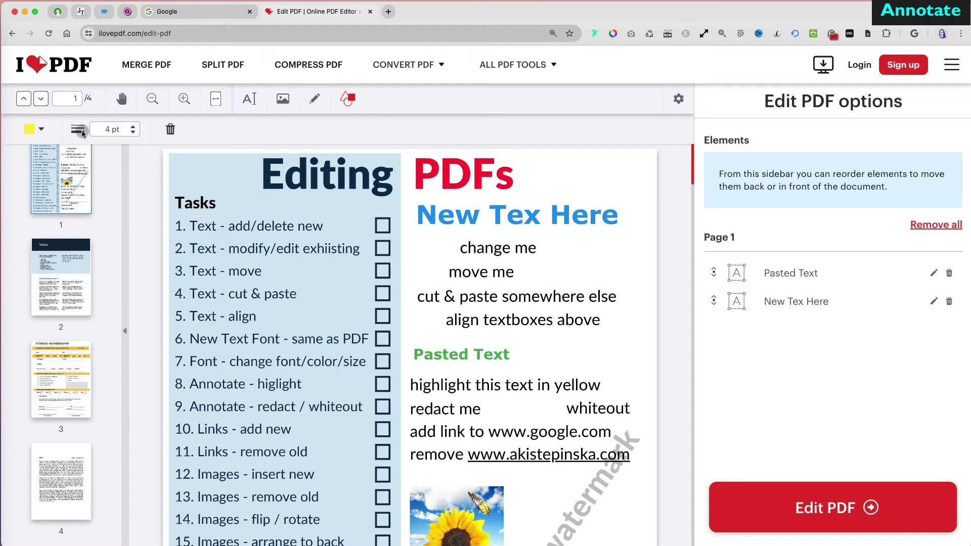
click(133, 129)
mouse_move(411, 387)
mouse_down()
mouse_move(590, 385)
mouse_move(609, 364)
mouse_move(627, 367)
mouse_move(598, 395)
mouse_up()
drag(410, 387, 410, 396)
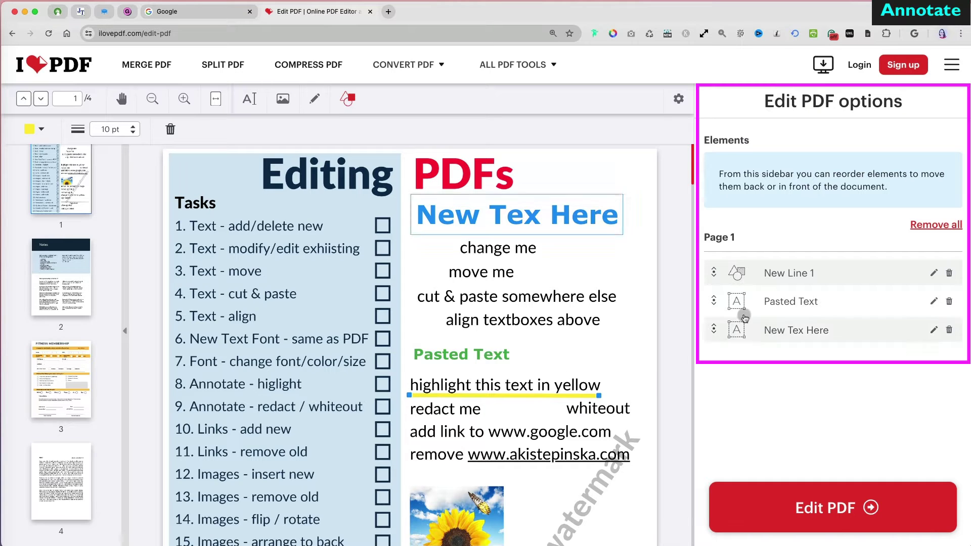
Select the yellow line, New Line 1, in the elements list and delete it
click(805, 330)
click(807, 303)
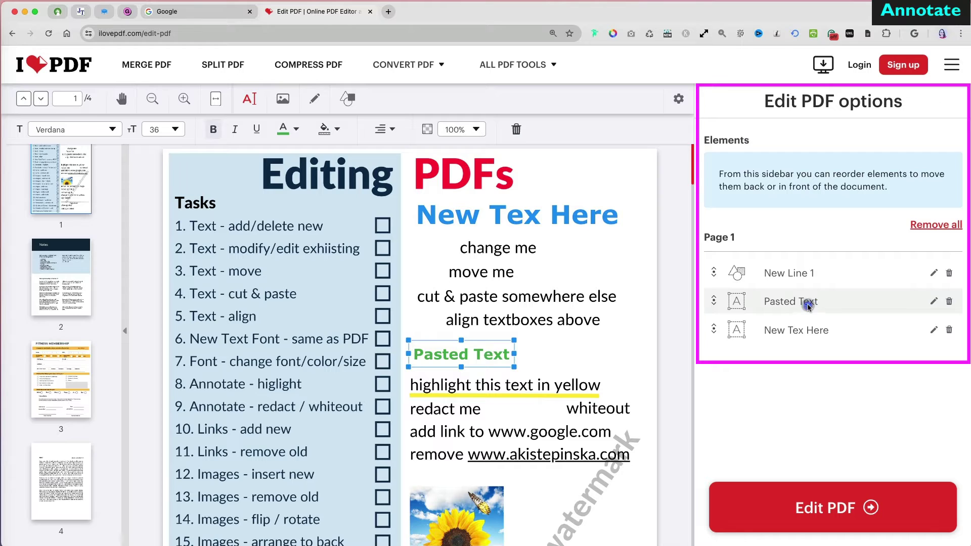
click(808, 274)
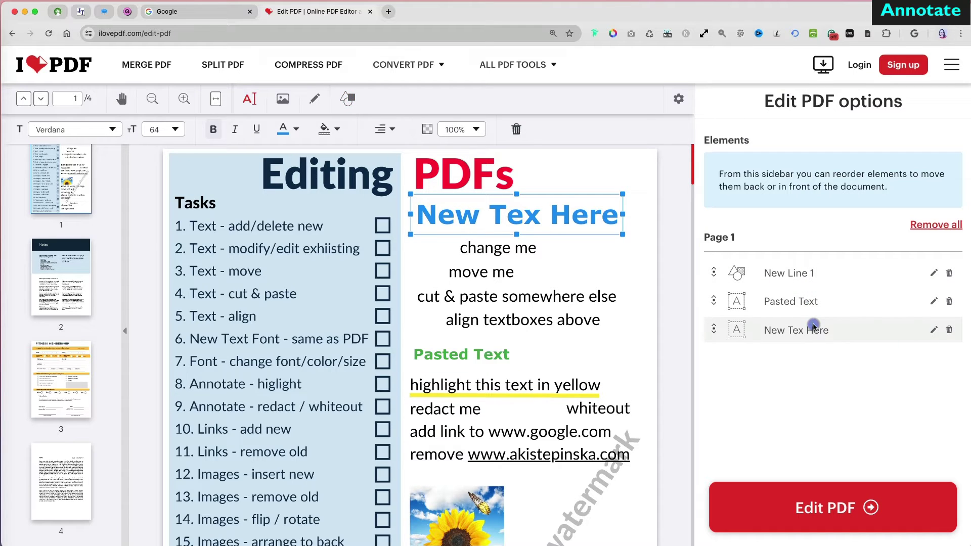
click(800, 273)
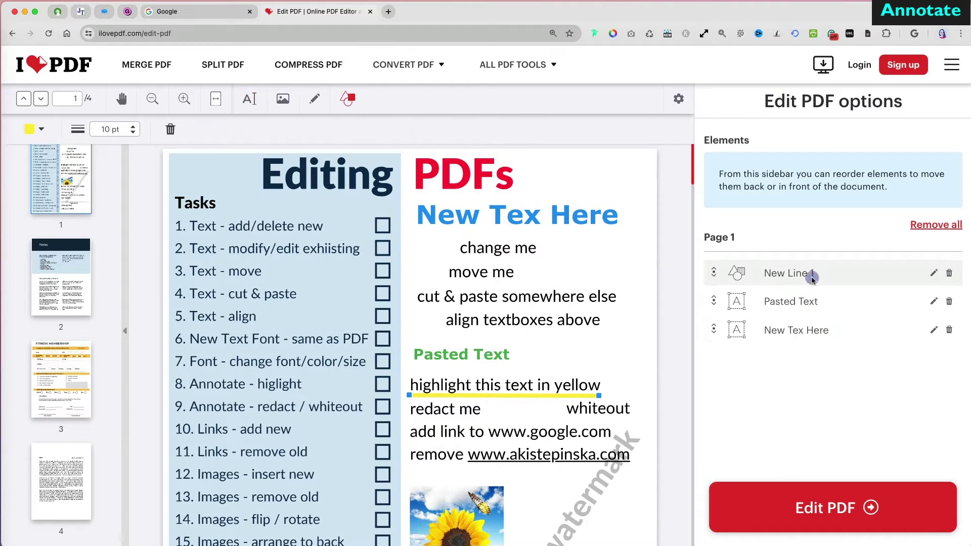
click(948, 273)
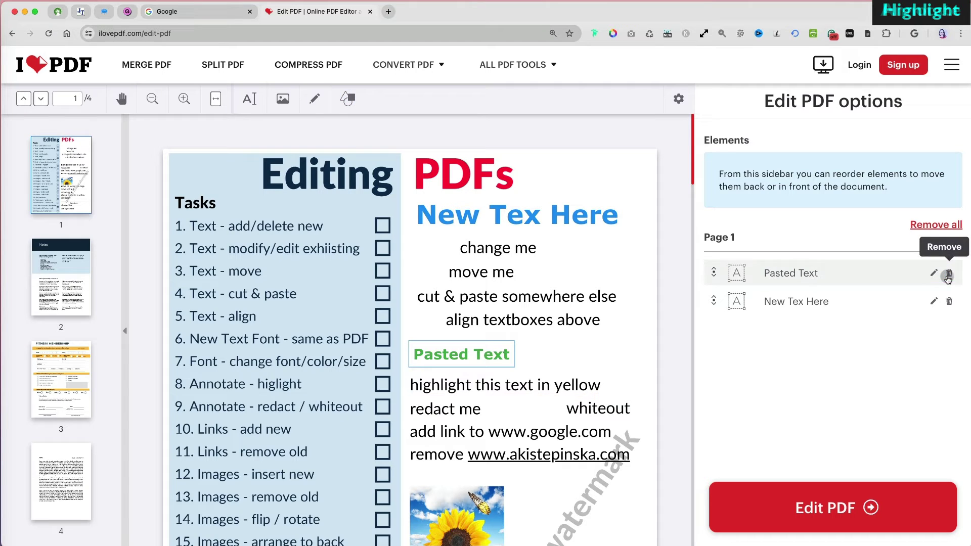
Stretch a rectangle over 'highlight this text in yellow' with yellow fill at 25% opacity
click(355, 102)
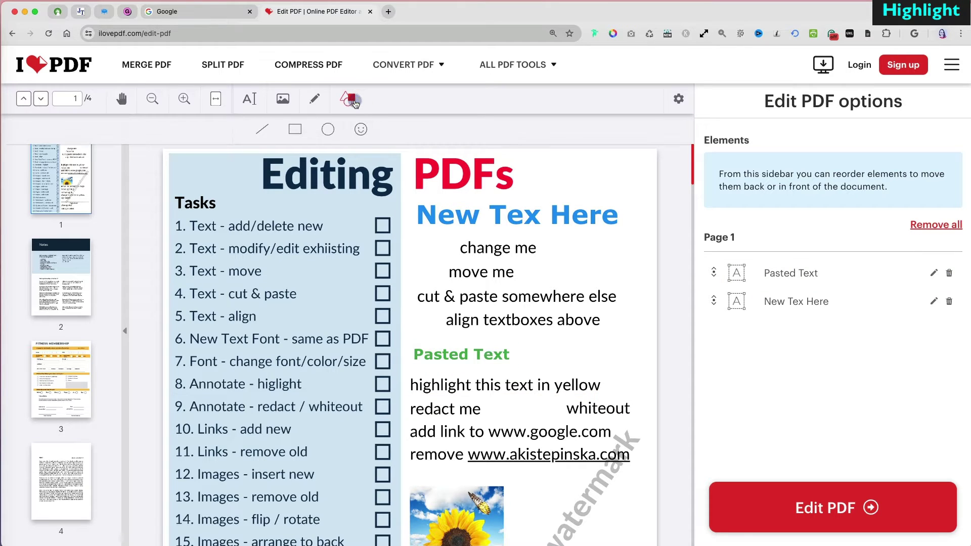
click(299, 130)
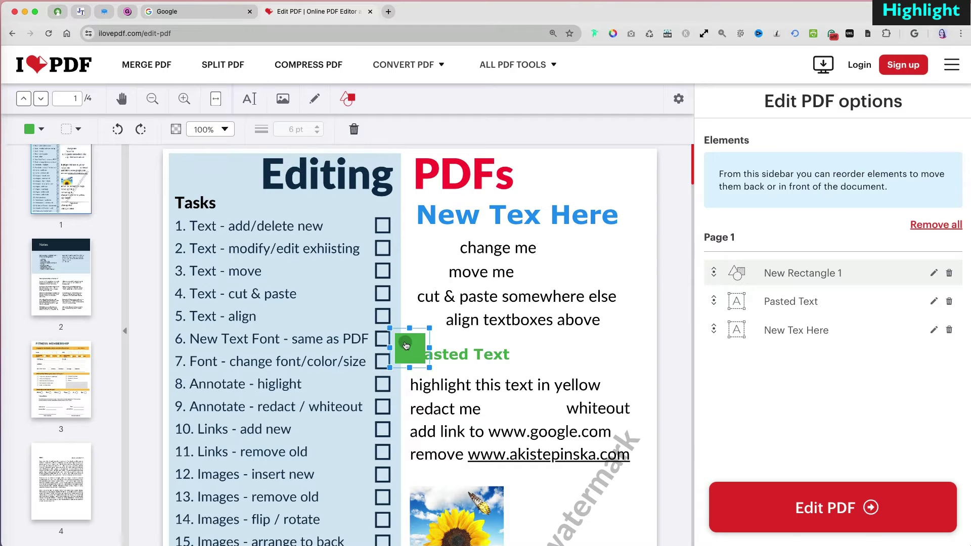
drag(407, 341, 615, 380)
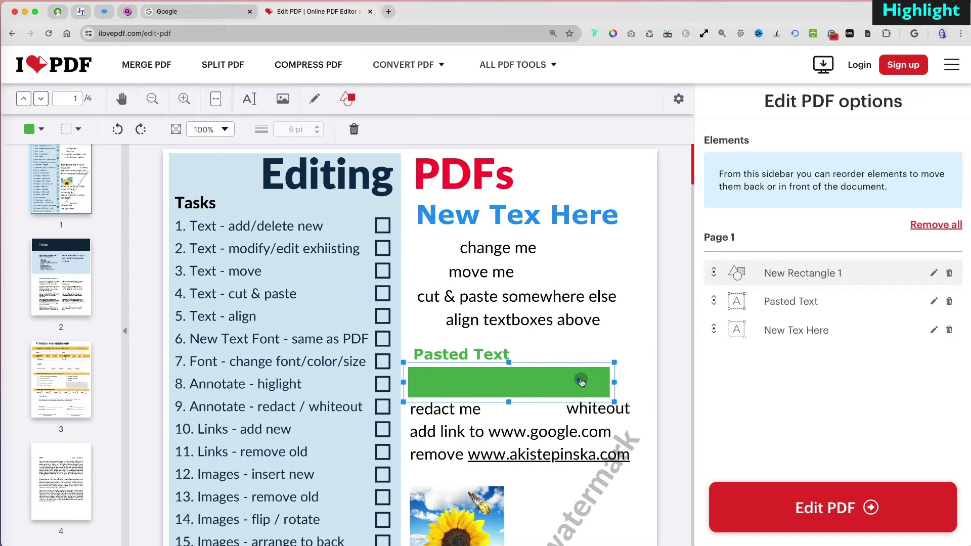
drag(509, 402, 509, 383)
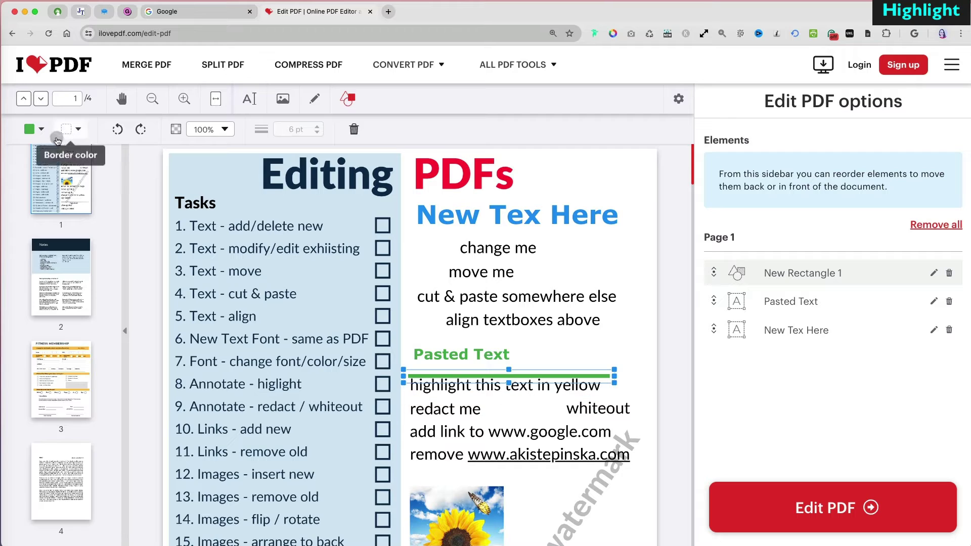
click(33, 129)
click(28, 185)
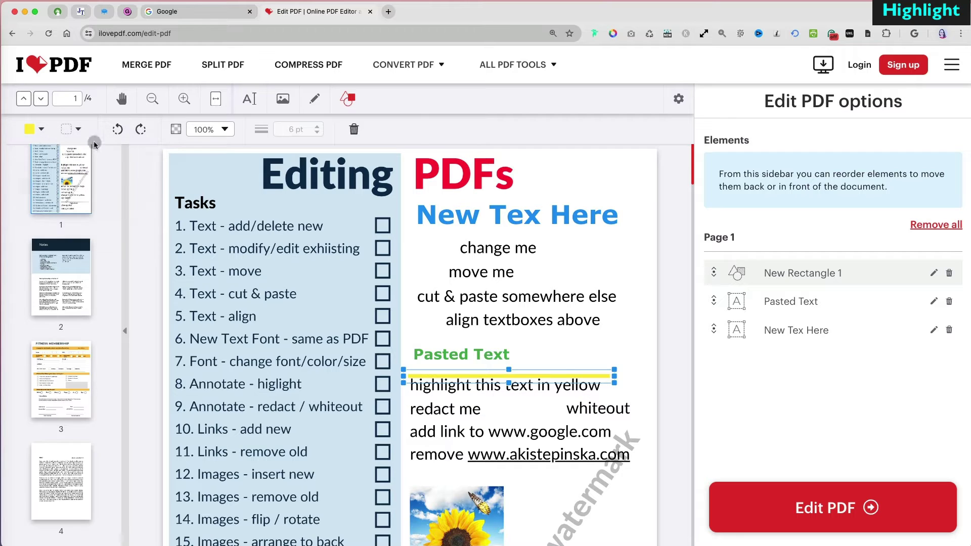
click(211, 129)
click(215, 171)
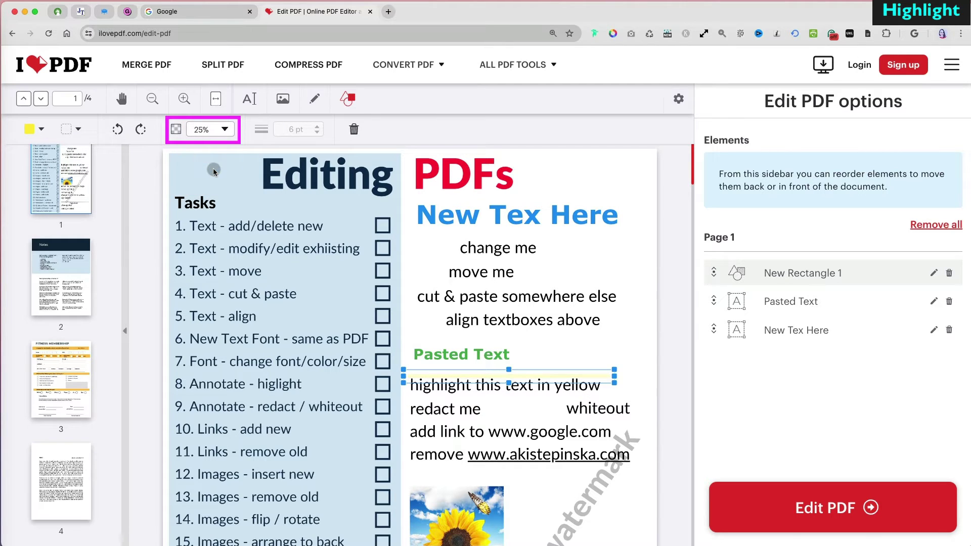
drag(508, 383, 511, 398)
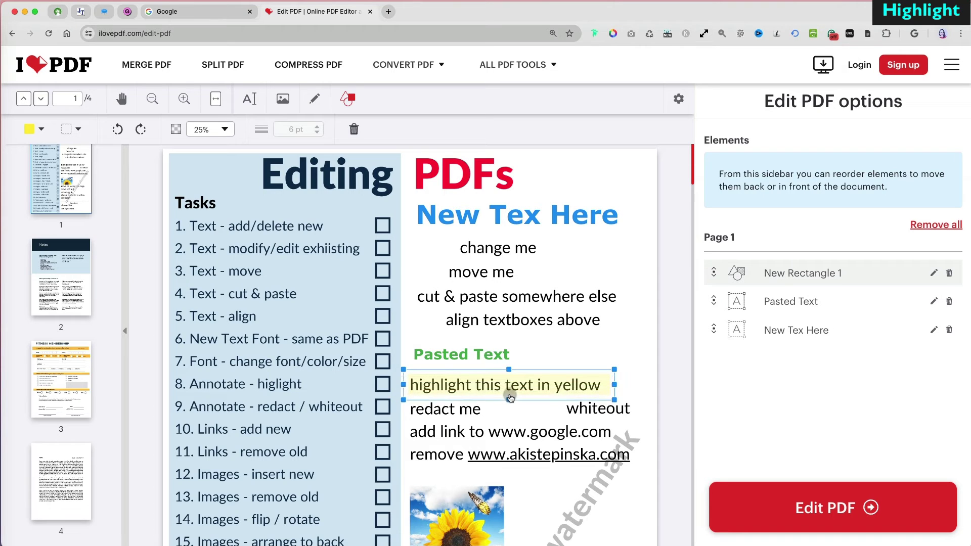
Duplicate the highlight rectangle over 'redact me' and make it solid black at 100% opacity
click(612, 353)
click(582, 383)
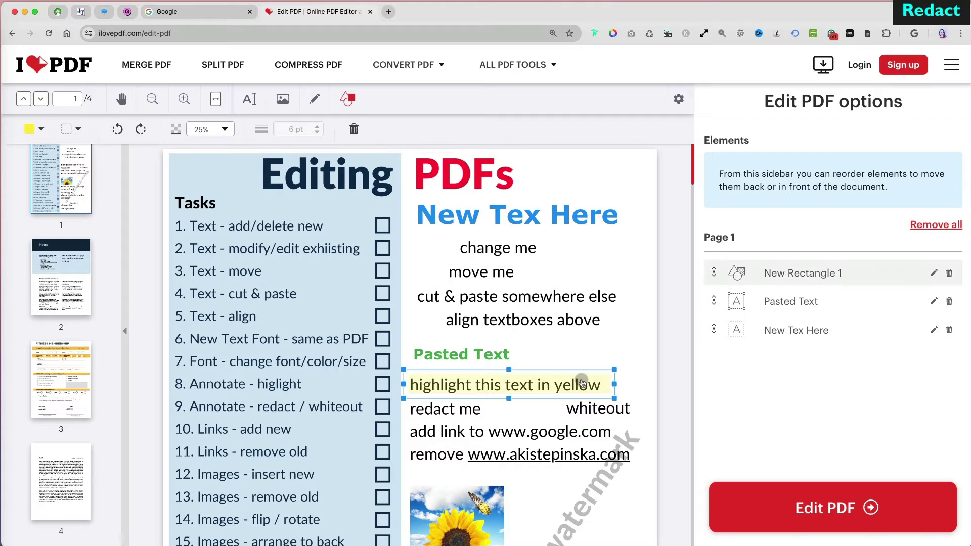
key(super+c)
key(super+v)
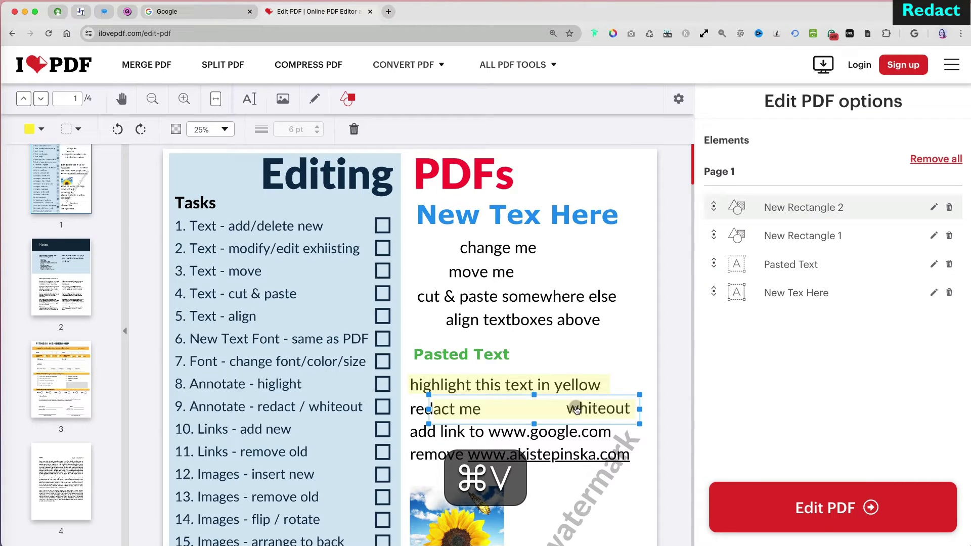
drag(577, 410, 554, 411)
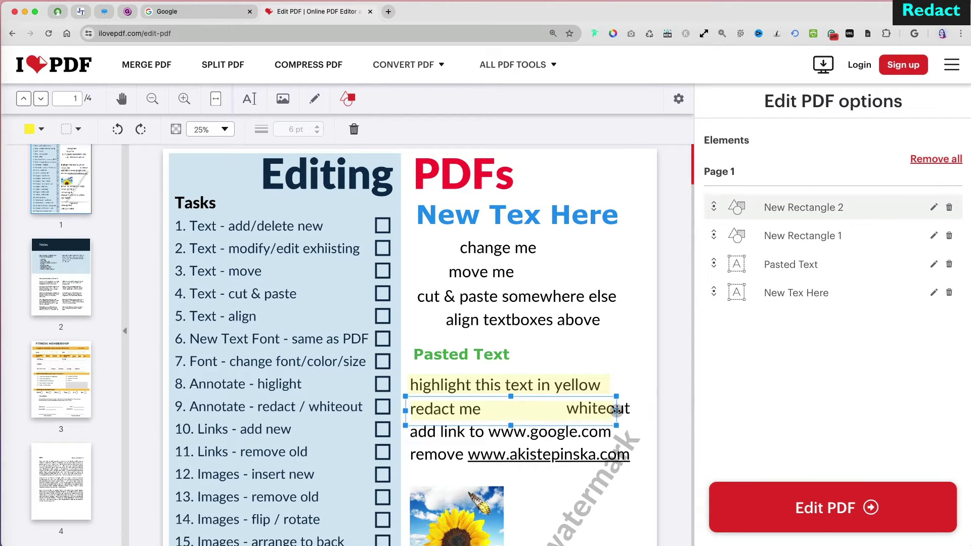
drag(617, 411, 489, 410)
click(42, 129)
click(63, 157)
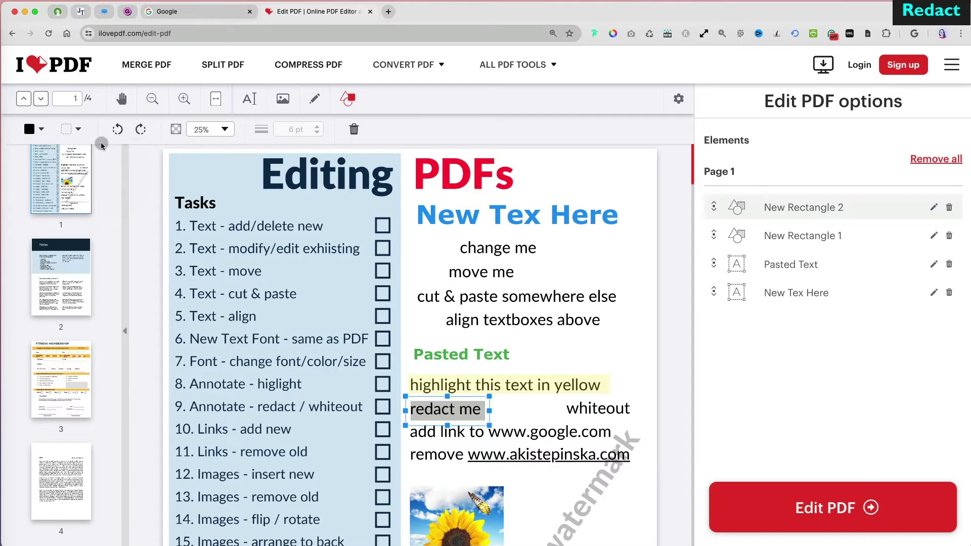
click(210, 129)
click(202, 89)
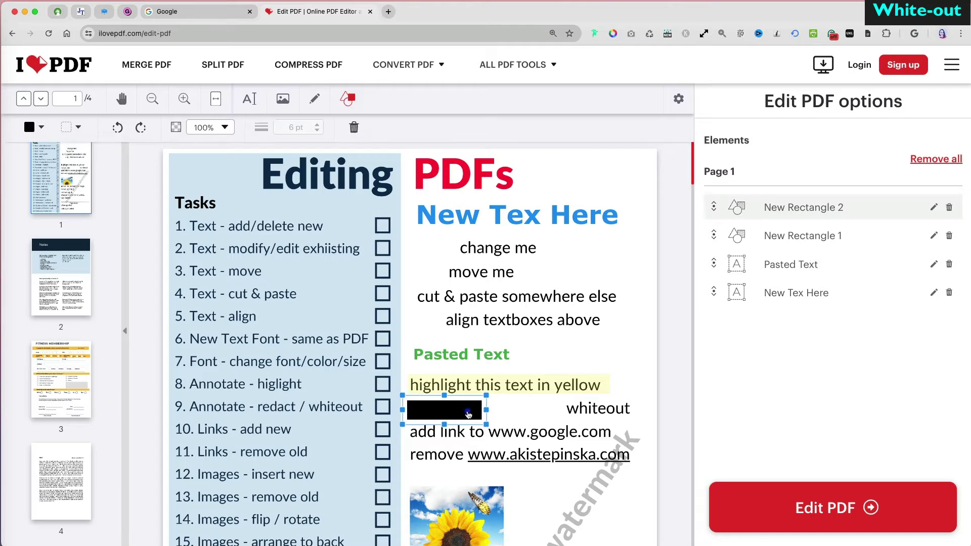
Paste another copy over the word 'whiteout' and fill it white
key(super+c)
key(super+v)
drag(475, 437, 602, 412)
click(42, 128)
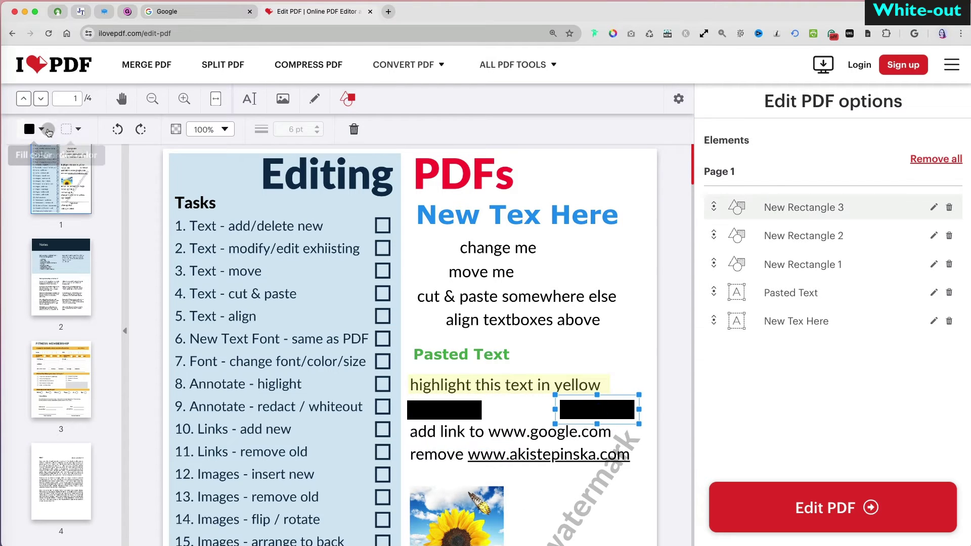
click(132, 181)
click(629, 324)
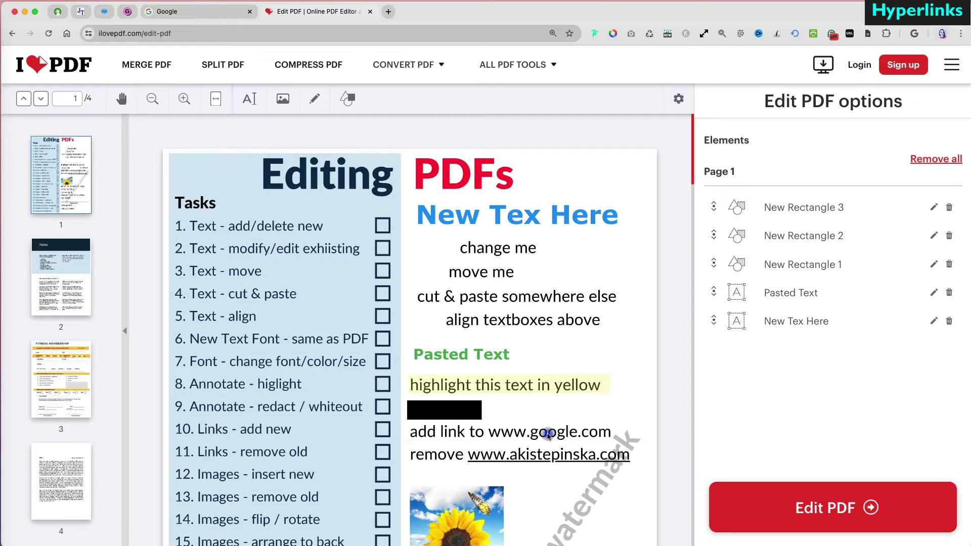
click(249, 99)
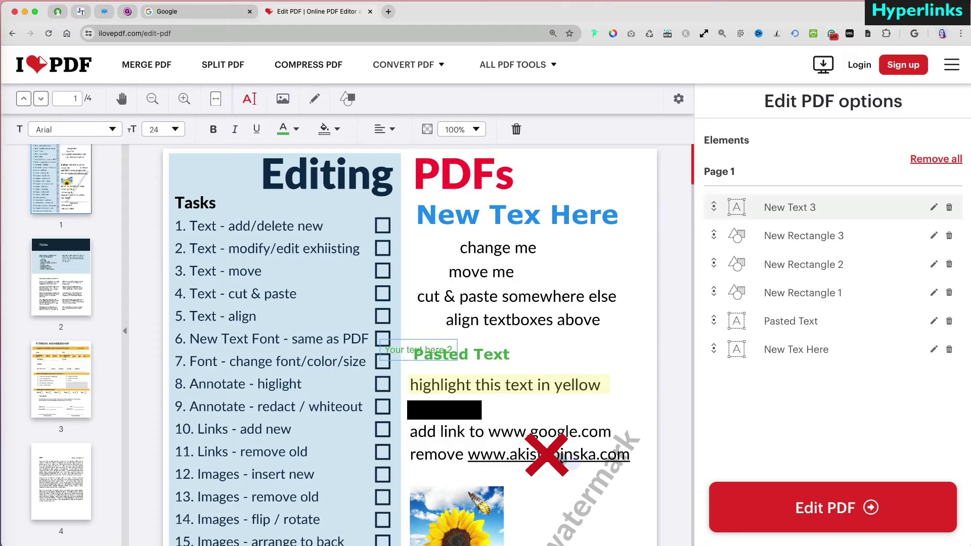
drag(399, 349, 565, 351)
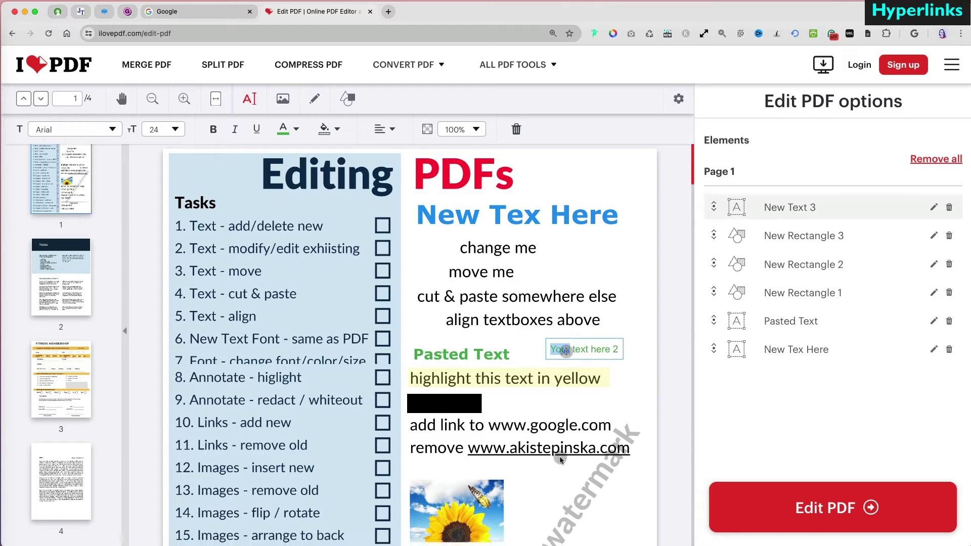
triple_click(566, 351)
text(www.google.com)
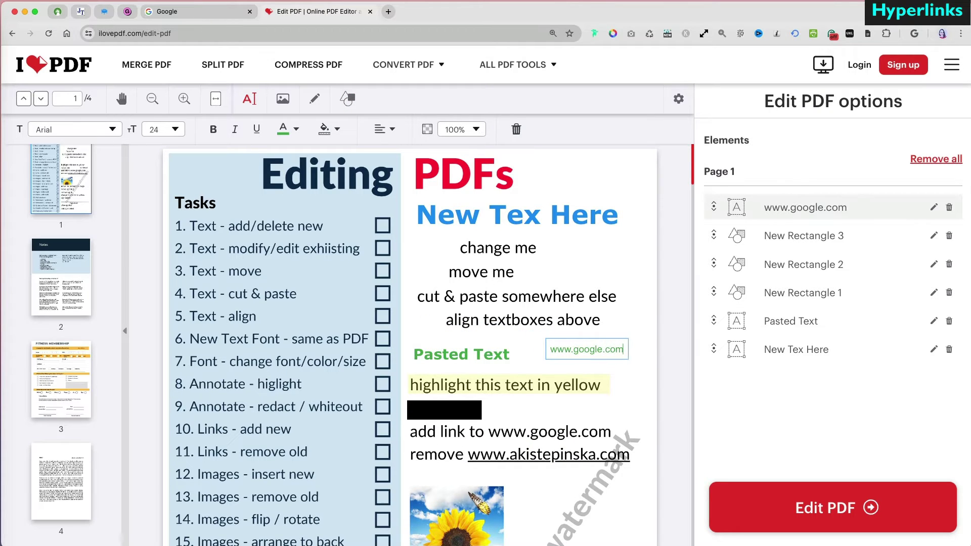
click(604, 336)
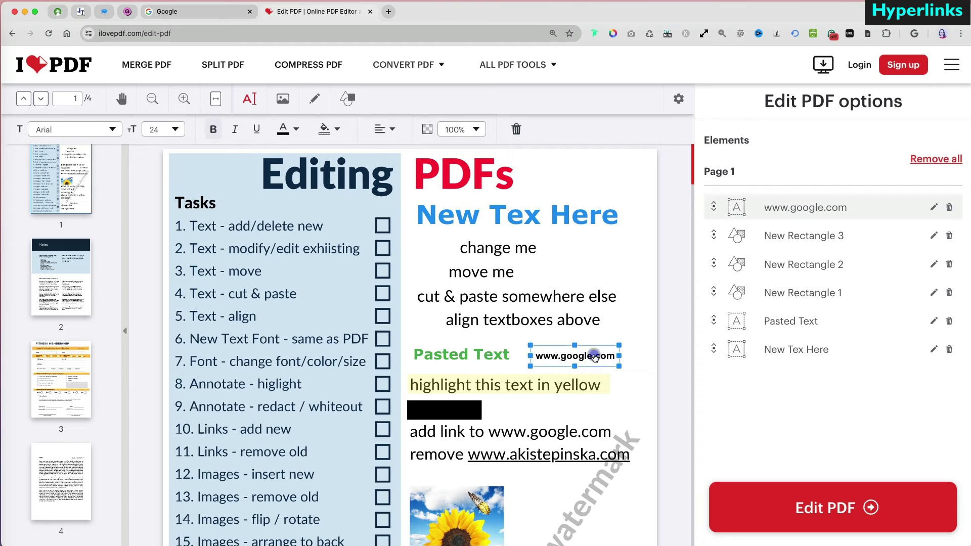
scroll(157, 197, down, 10)
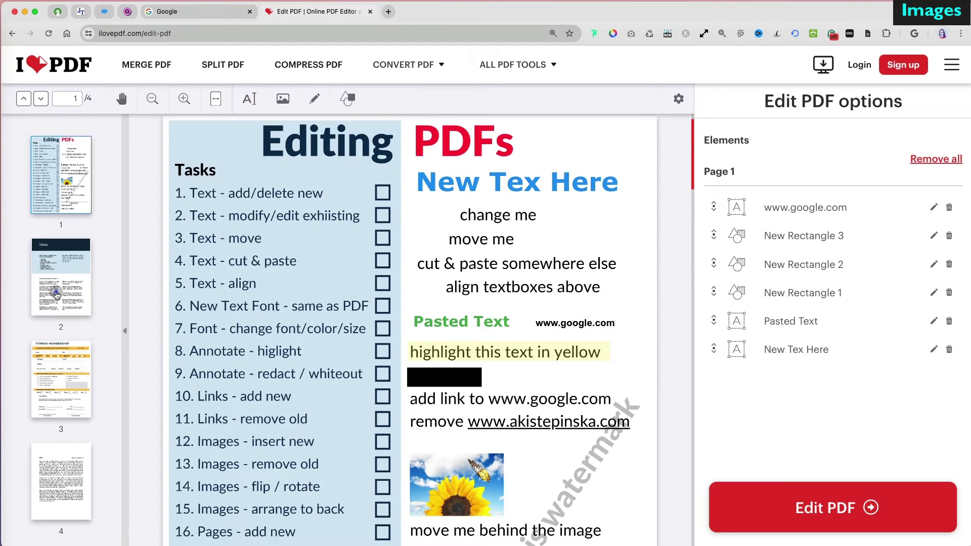
Insert the city street photo on page 2 and shrink it into the right column
click(283, 99)
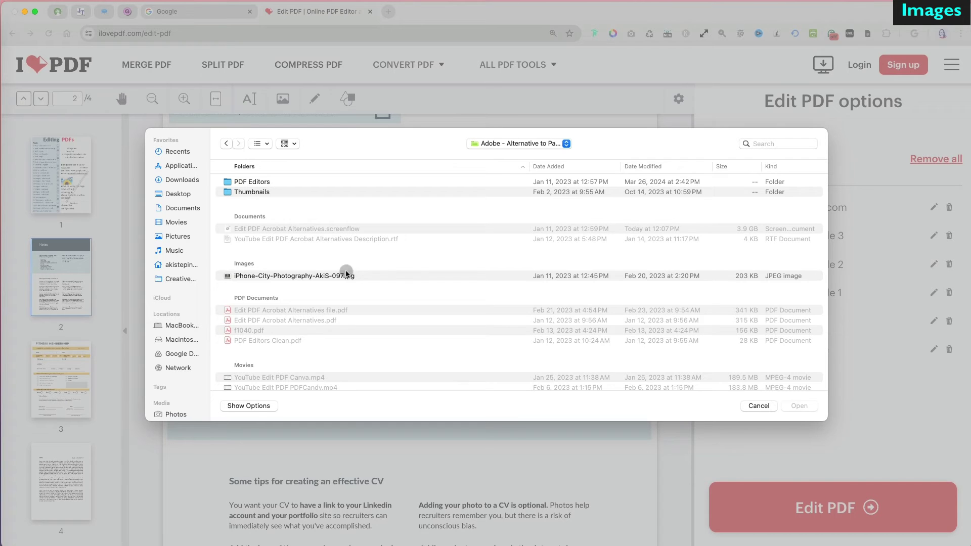
click(236, 279)
double_click(236, 279)
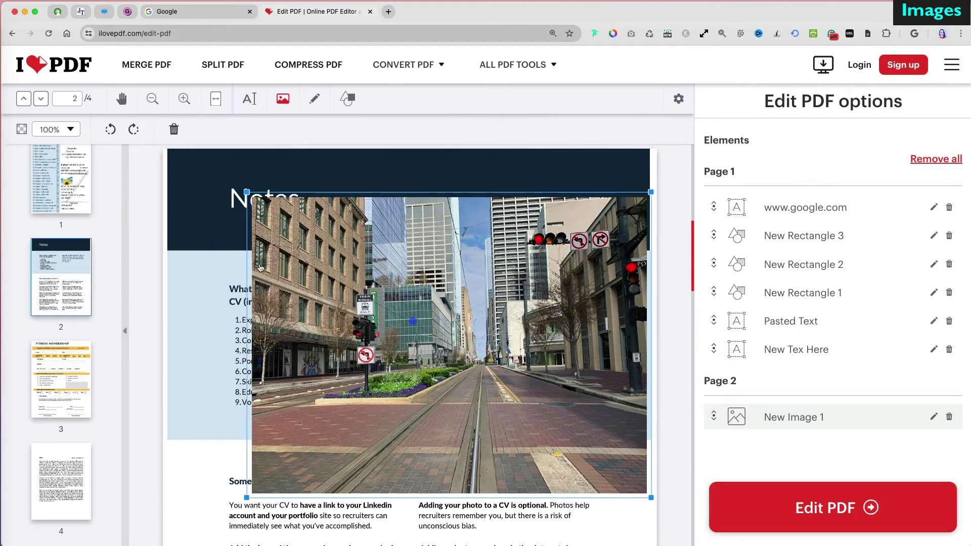
drag(246, 195, 414, 351)
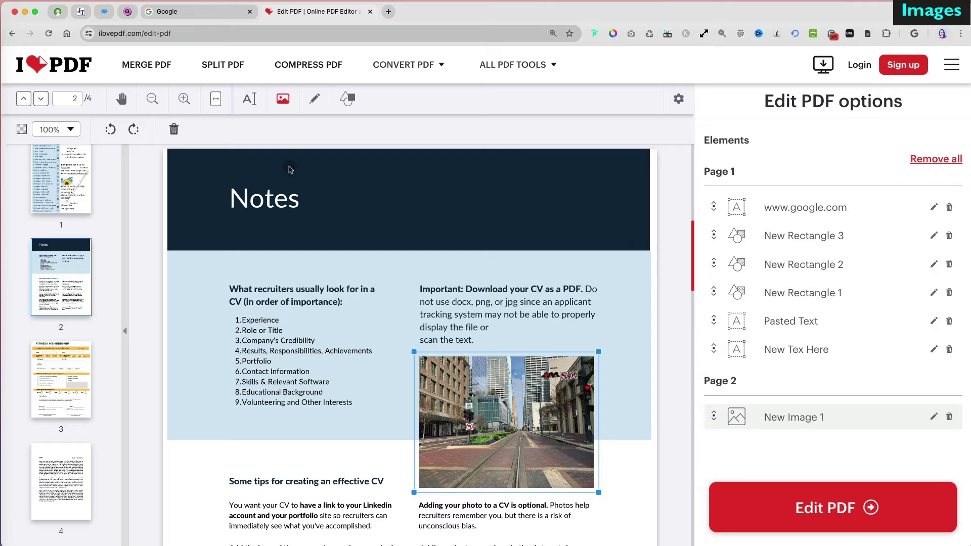
Try rotating the photo and 50% opacity, then restore it upright at 100% opacity
click(114, 130)
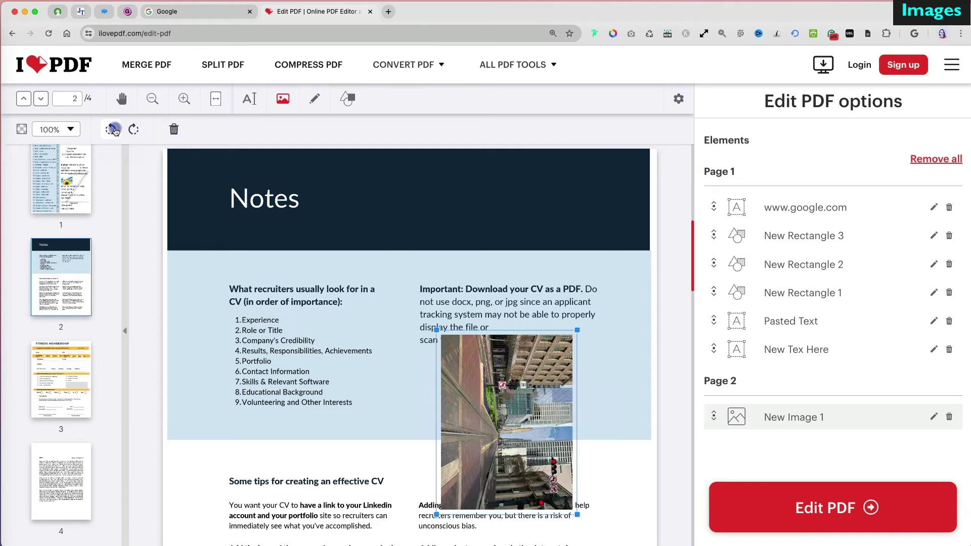
click(135, 130)
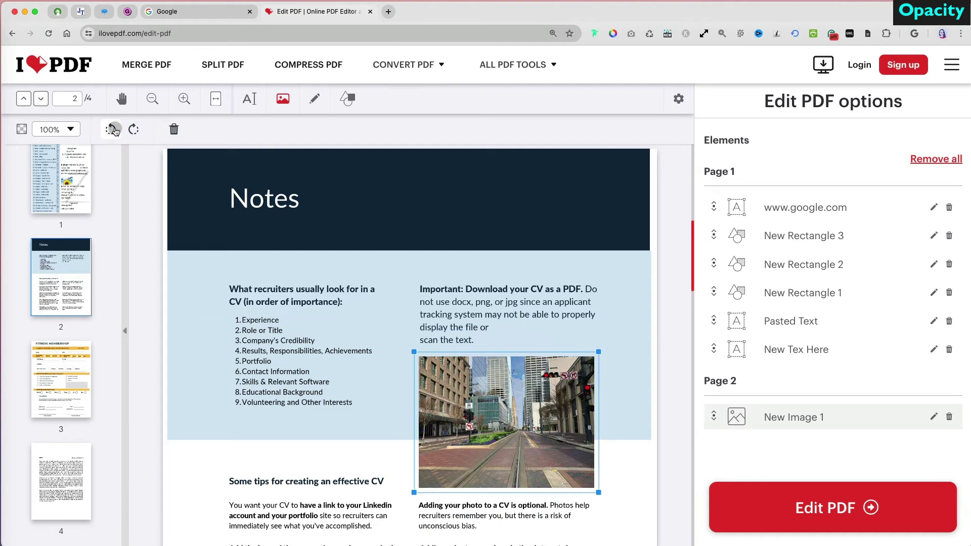
click(75, 131)
click(55, 155)
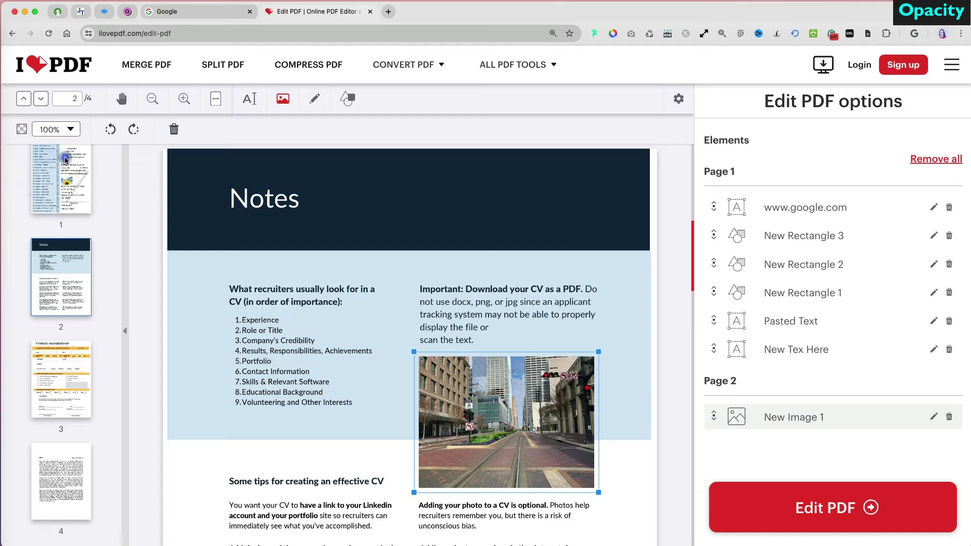
click(73, 133)
click(51, 105)
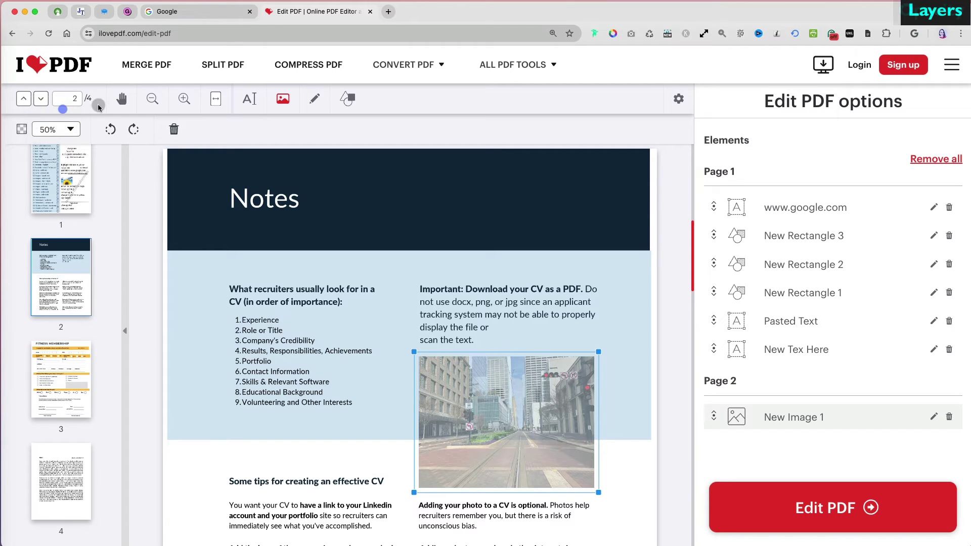
Place a 'Houston, TX' caption on the photo in bold white, size 48
click(250, 99)
text(Houston, TX)
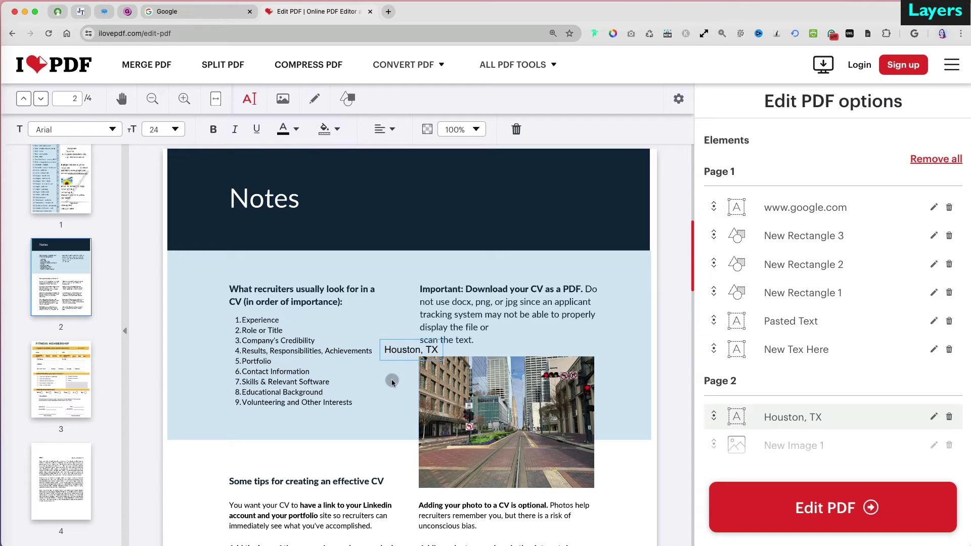
drag(410, 350, 524, 465)
click(285, 129)
click(266, 155)
click(213, 129)
click(163, 129)
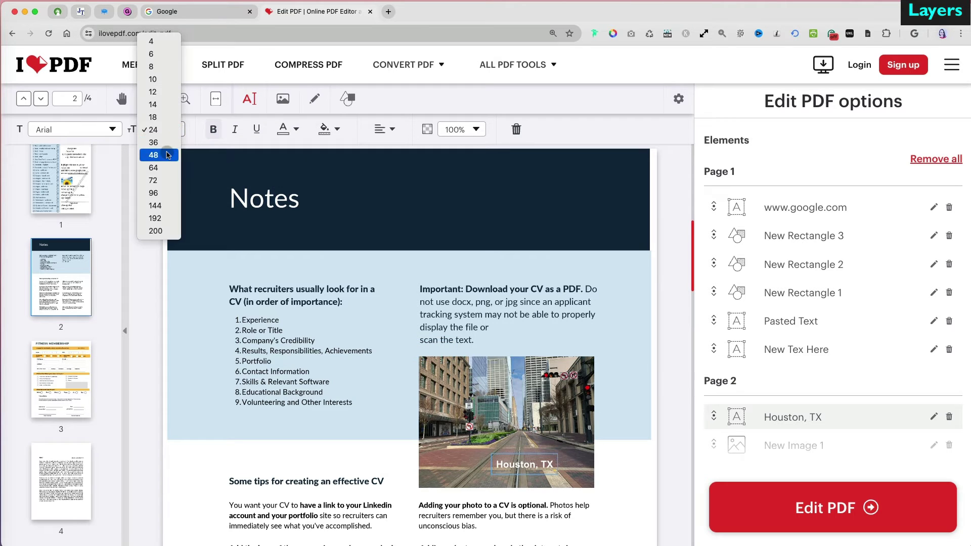
click(168, 154)
Move New Image 1 beneath the caption in the layer order
click(586, 435)
mouse_move(713, 445)
mouse_down()
mouse_move(713, 416)
mouse_move(713, 444)
mouse_up()
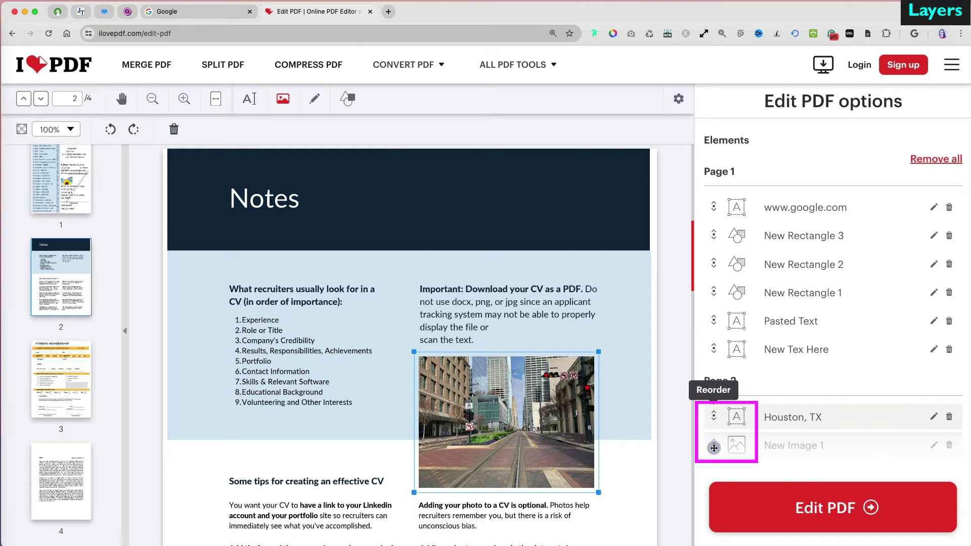
click(639, 461)
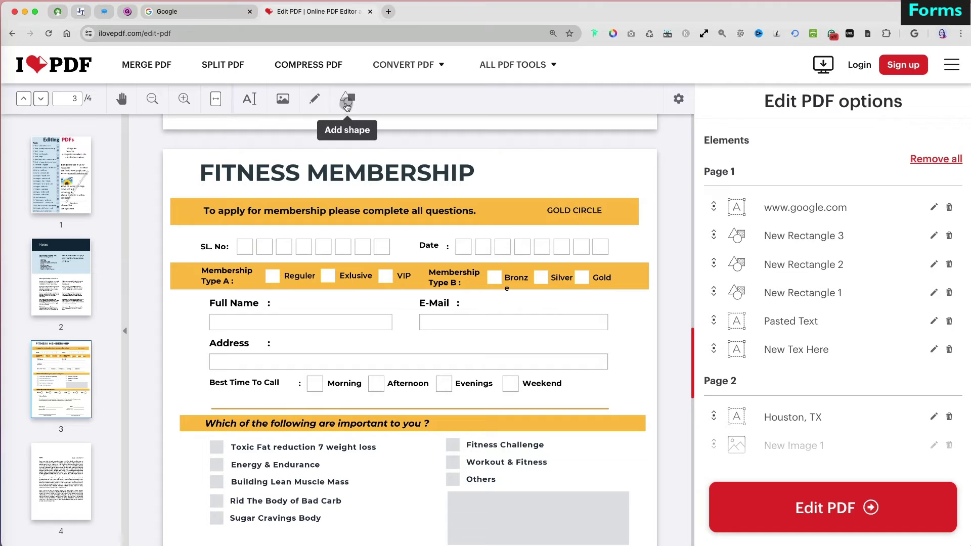
Add a small blue circle filling the Wed bubble, then paste a copy for Sat
click(347, 101)
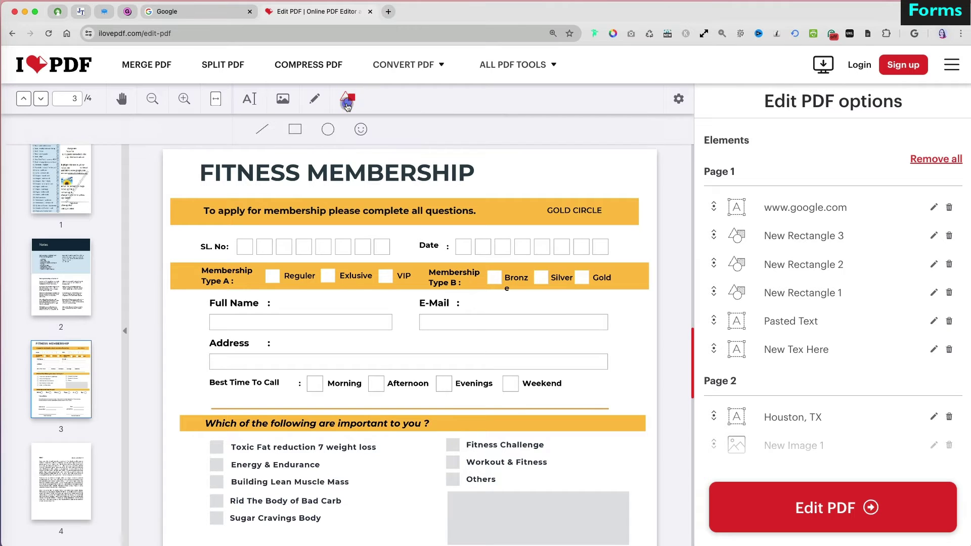
click(334, 128)
scroll(411, 343, down, 1)
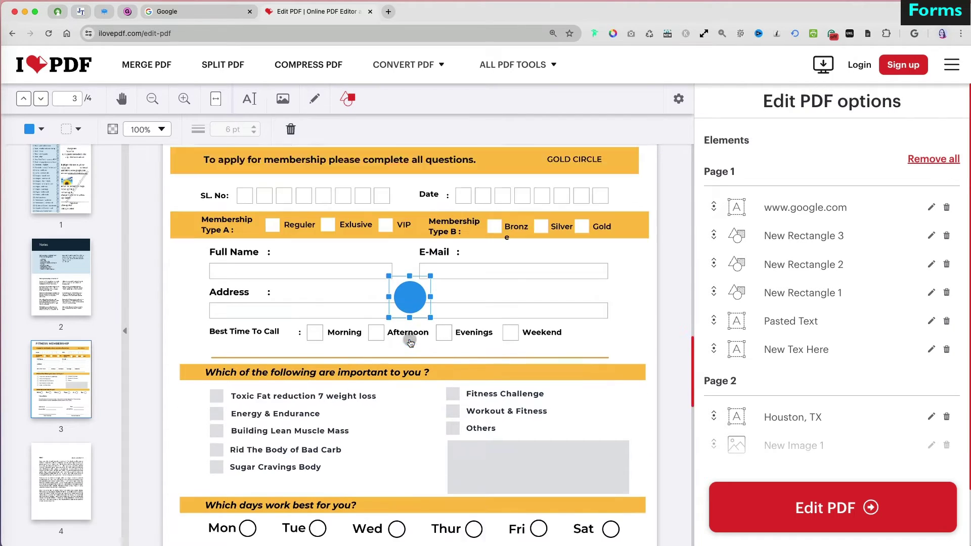
scroll(411, 343, down, 3)
drag(409, 172, 449, 440)
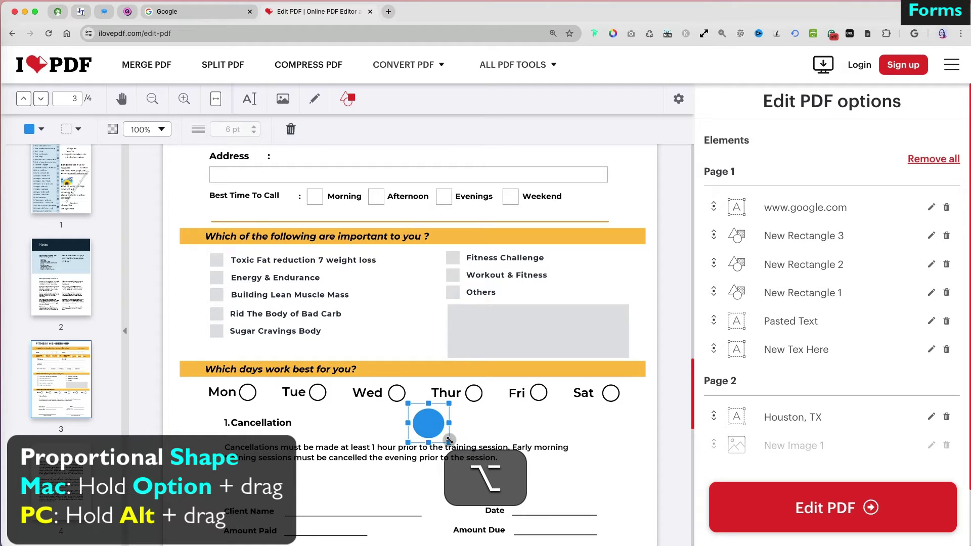
drag(449, 440, 611, 392)
key(super+v)
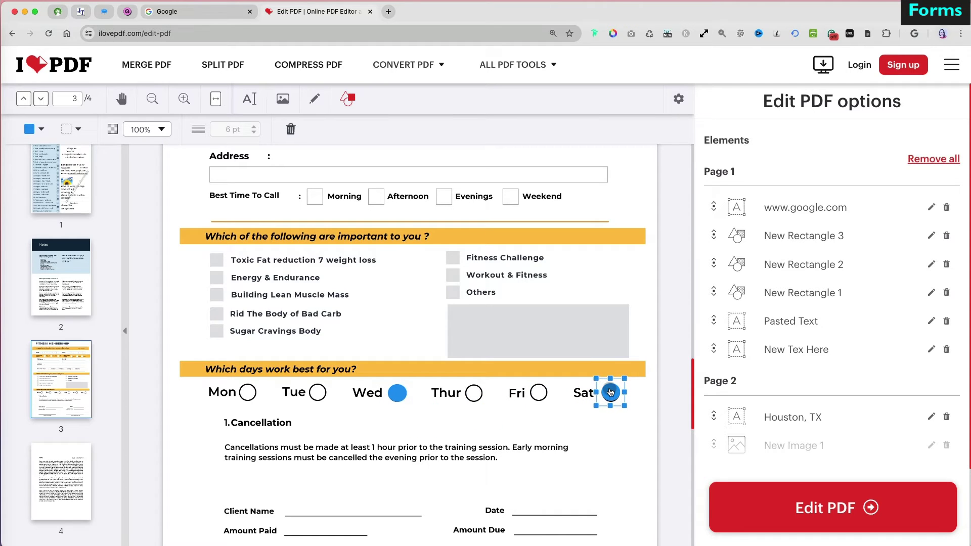
Put a green check mark on Sugar Cravings Body and paste a copy for Workout & Fitness
click(347, 99)
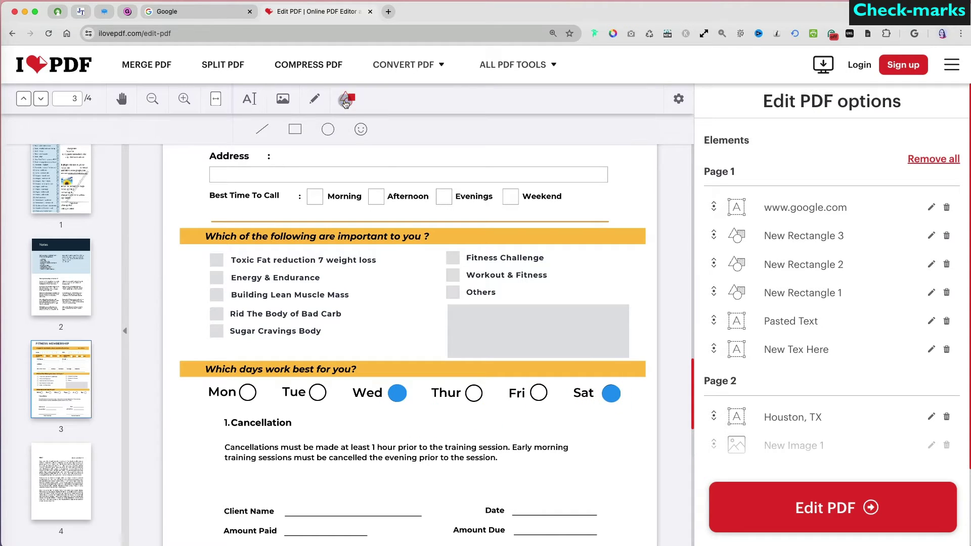
click(361, 131)
click(320, 177)
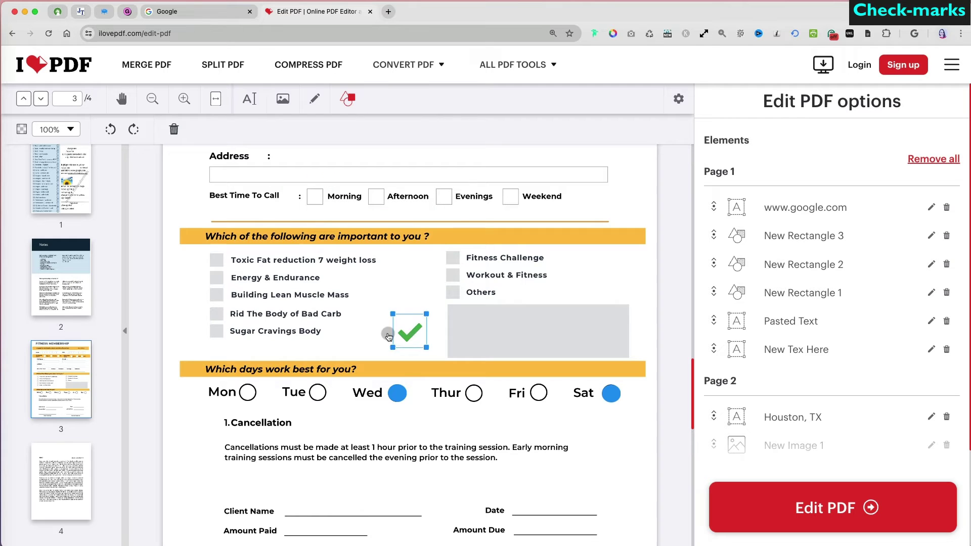
drag(399, 332, 456, 274)
key(super+v)
Place a red cross mark, sized to fit, on the Energy & Endurance checkbox
click(347, 99)
click(361, 129)
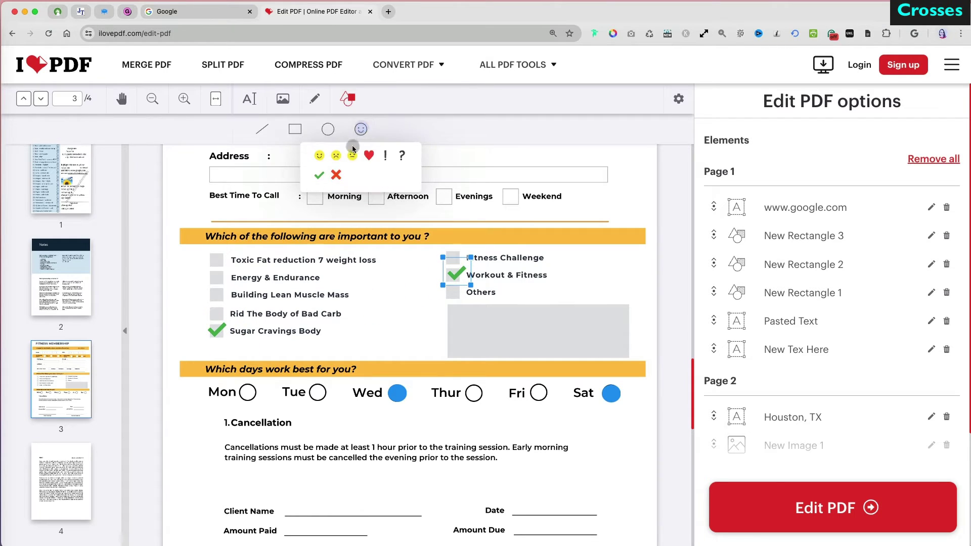
click(336, 175)
drag(399, 332, 228, 281)
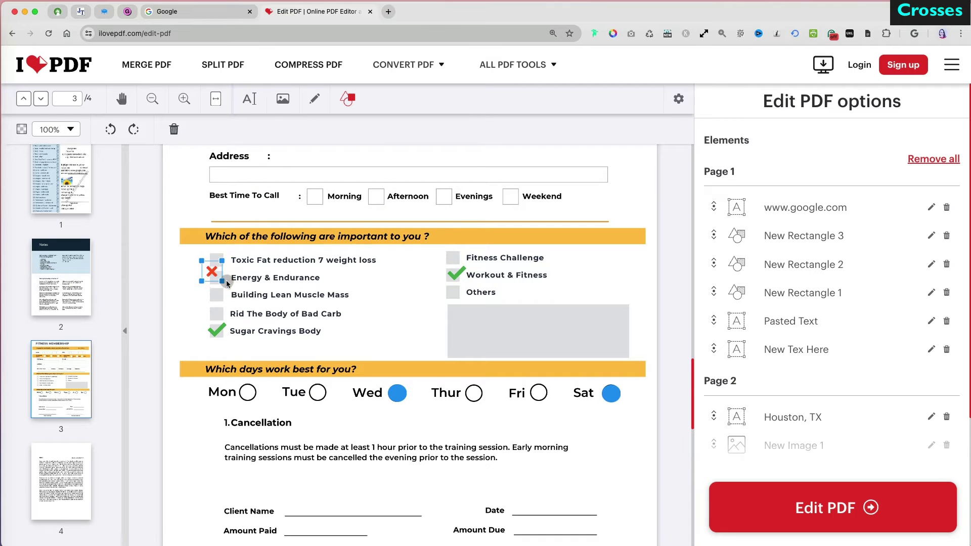
click(311, 303)
Add the client's name at size 36 in the Full Name field
scroll(314, 304, up, 2)
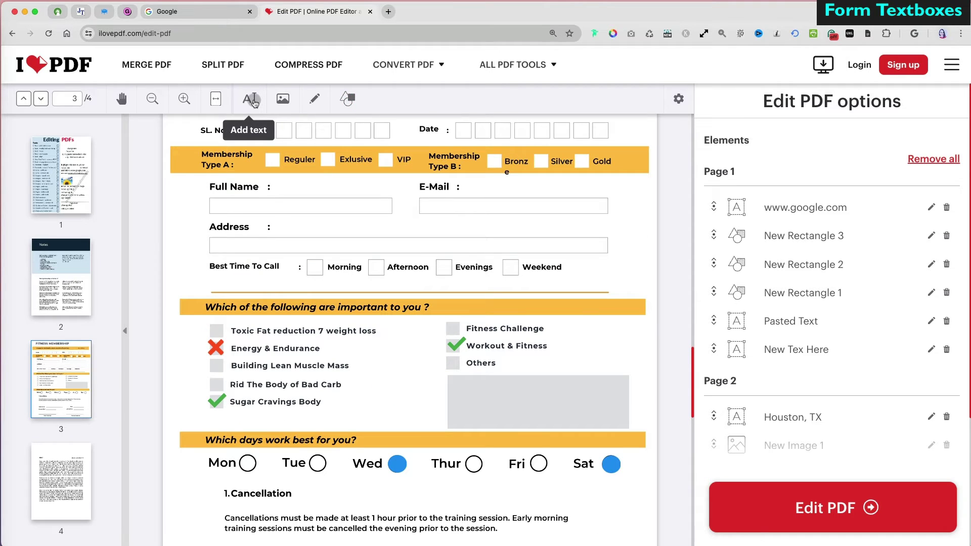
click(251, 99)
triple_click(418, 331)
text(Jane Doe)
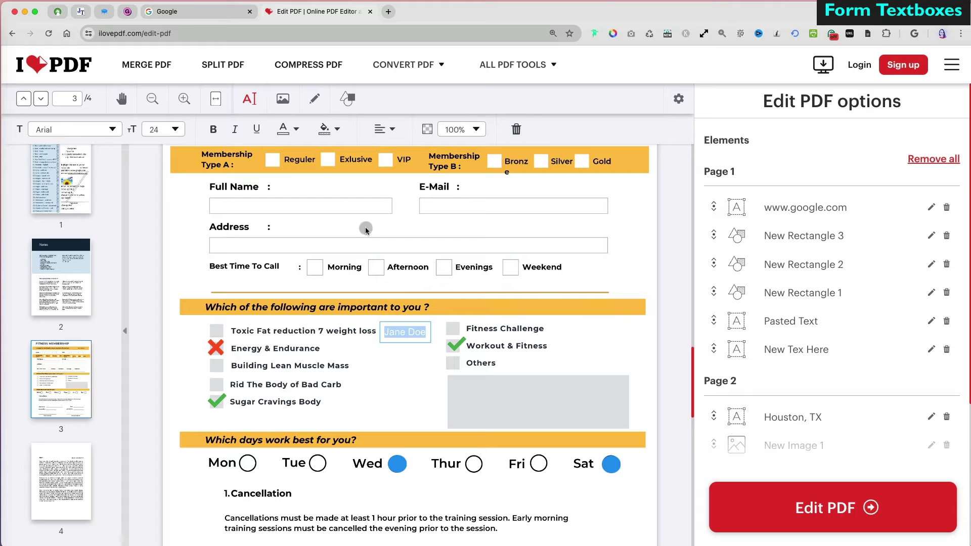
click(296, 129)
click(242, 159)
drag(404, 334, 248, 205)
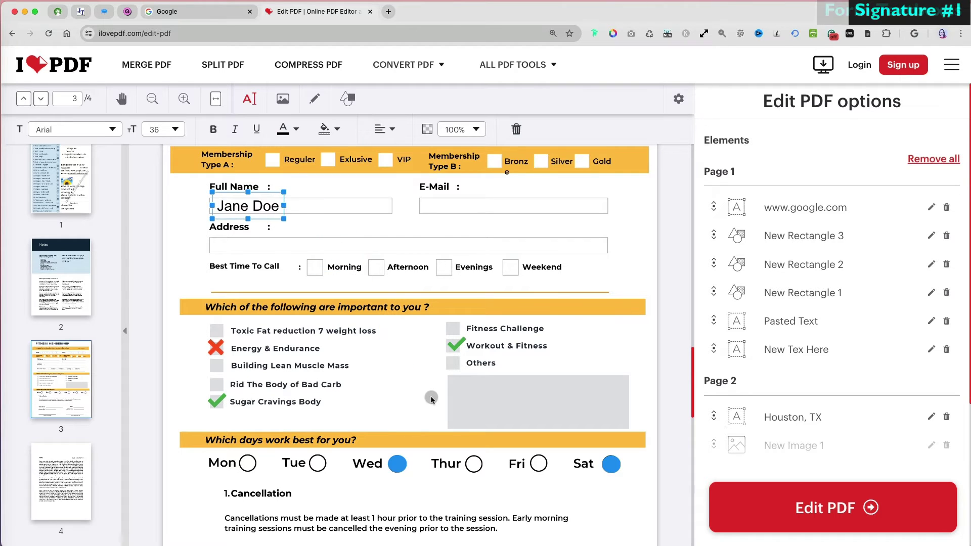
Handwrite the client's signature in blue over the Client Name line on page 3
scroll(431, 399, down, 5)
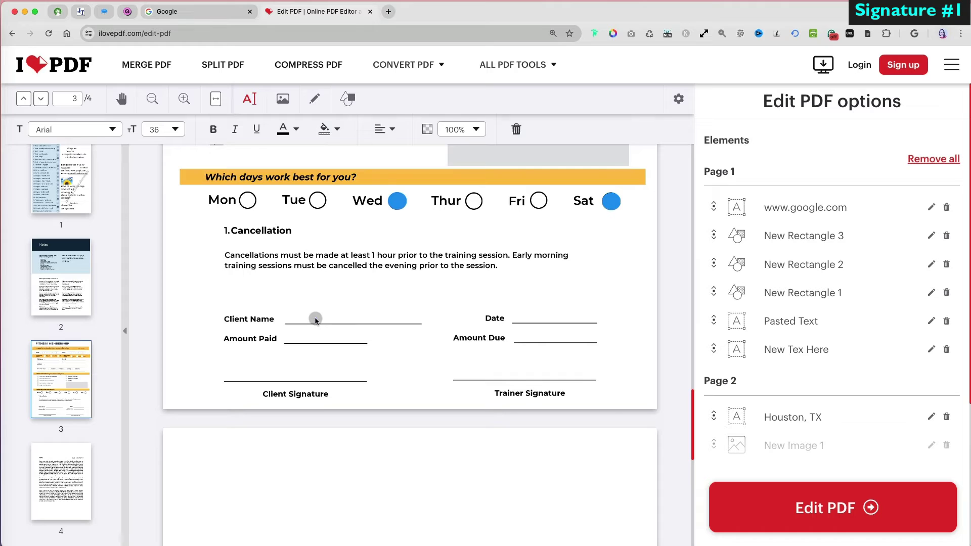
click(315, 320)
click(314, 100)
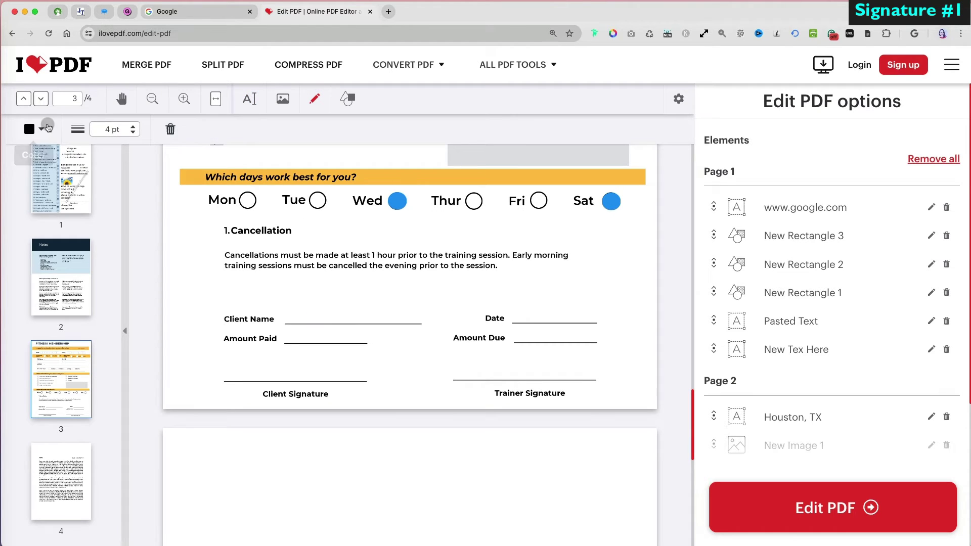
click(34, 129)
click(81, 169)
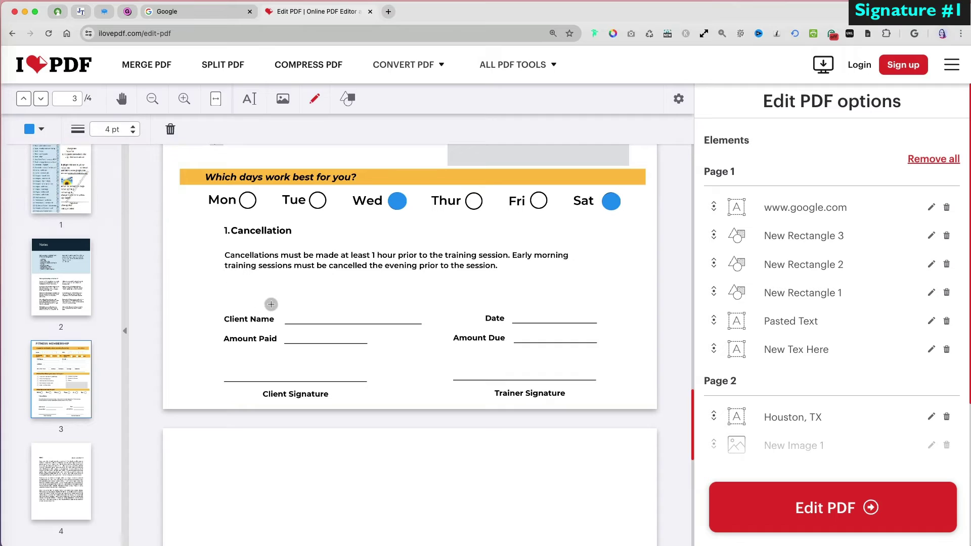
drag(286, 304, 293, 332)
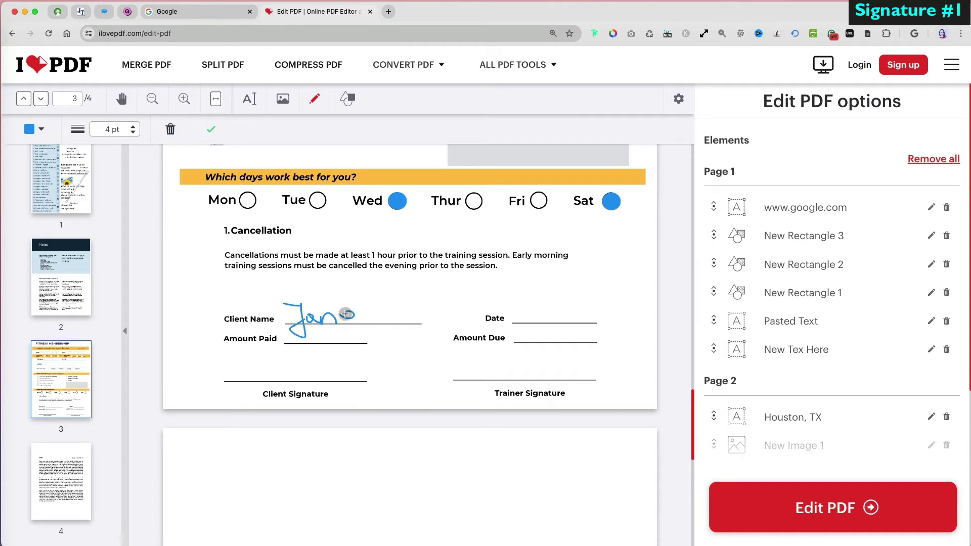
drag(365, 293, 365, 325)
mouse_move(365, 293)
mouse_down()
mouse_move(390, 306)
mouse_move(368, 325)
mouse_up()
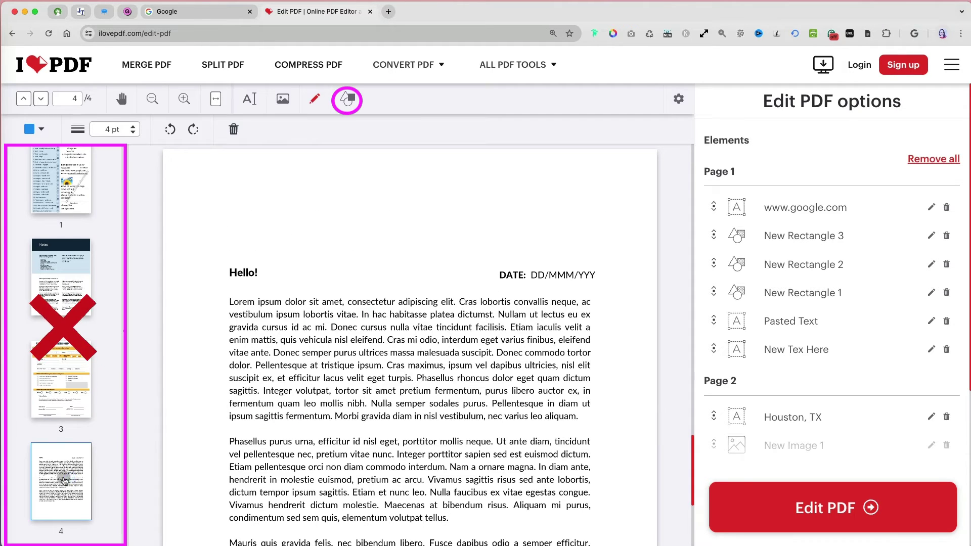
drag(65, 480, 66, 366)
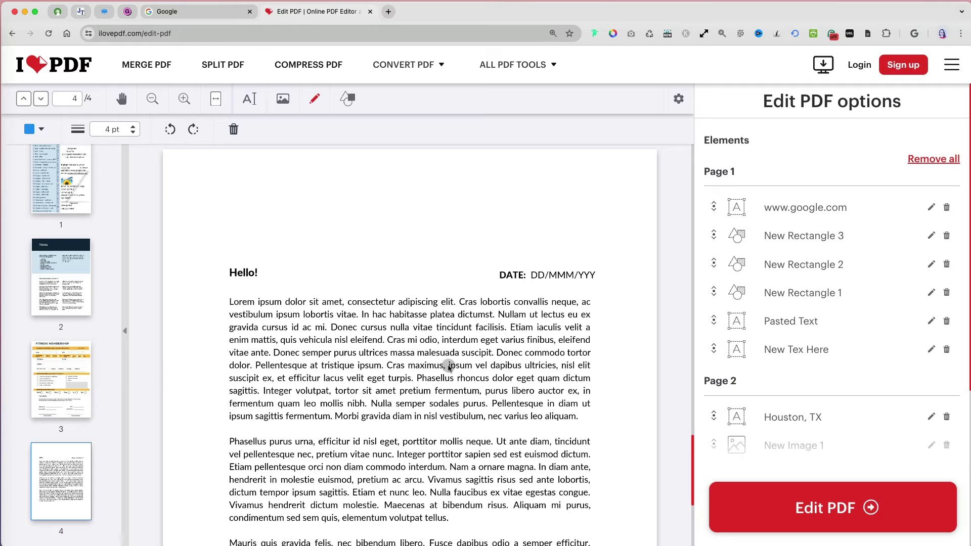
Process the edited PDF and continue with it to the Add watermark tool
scroll(829, 378, down, 1)
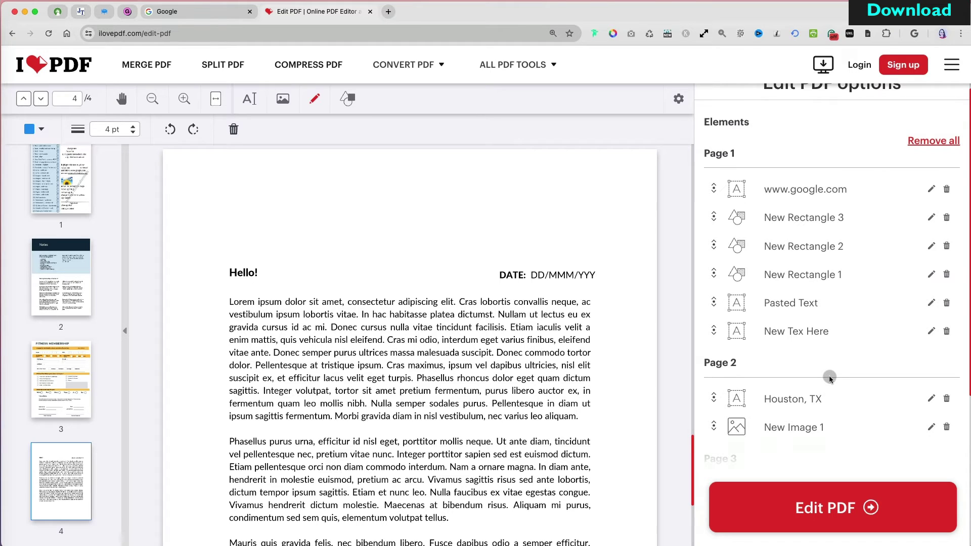
scroll(829, 378, down, 5)
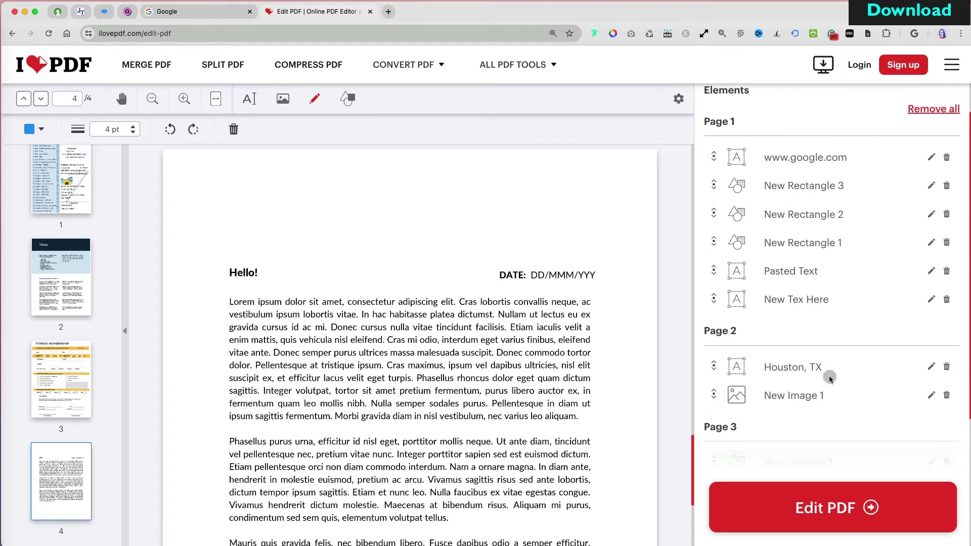
click(854, 508)
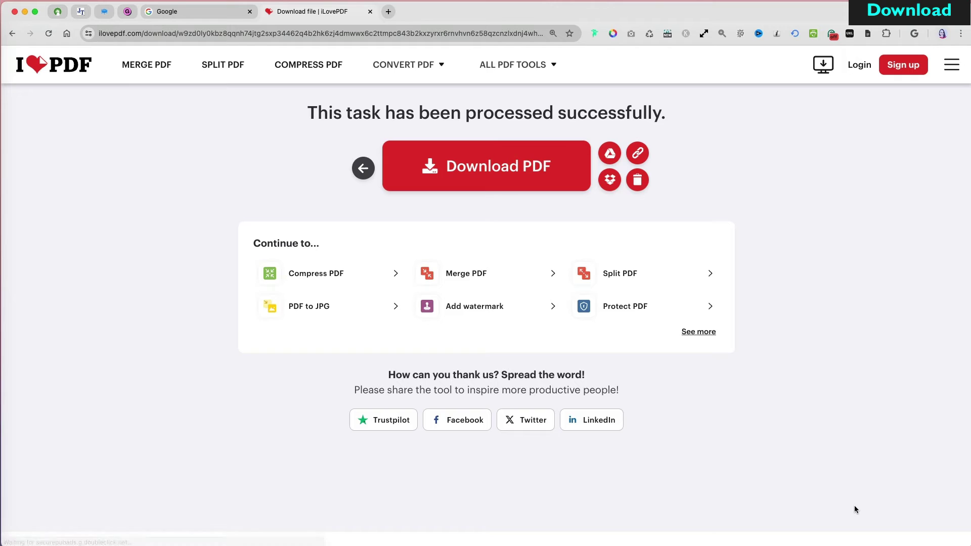
click(708, 471)
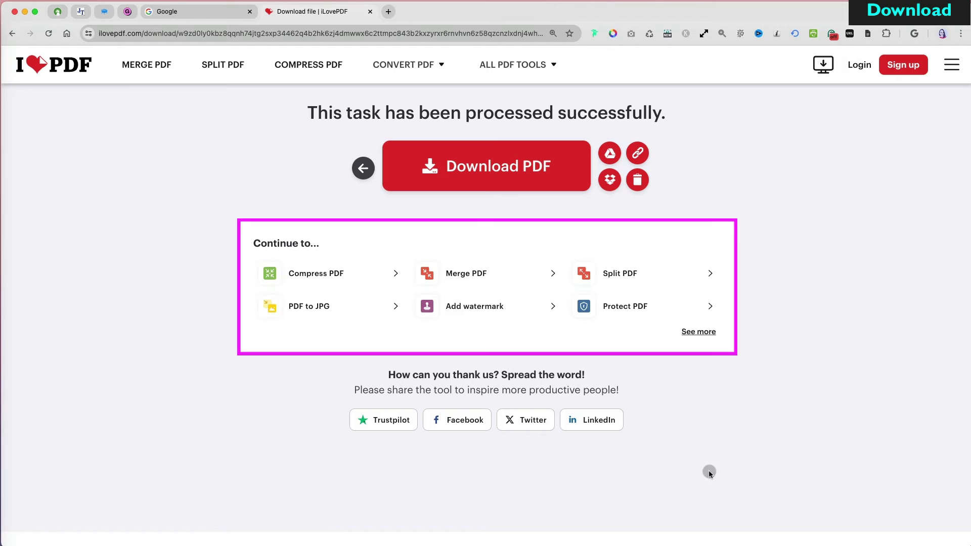
click(690, 332)
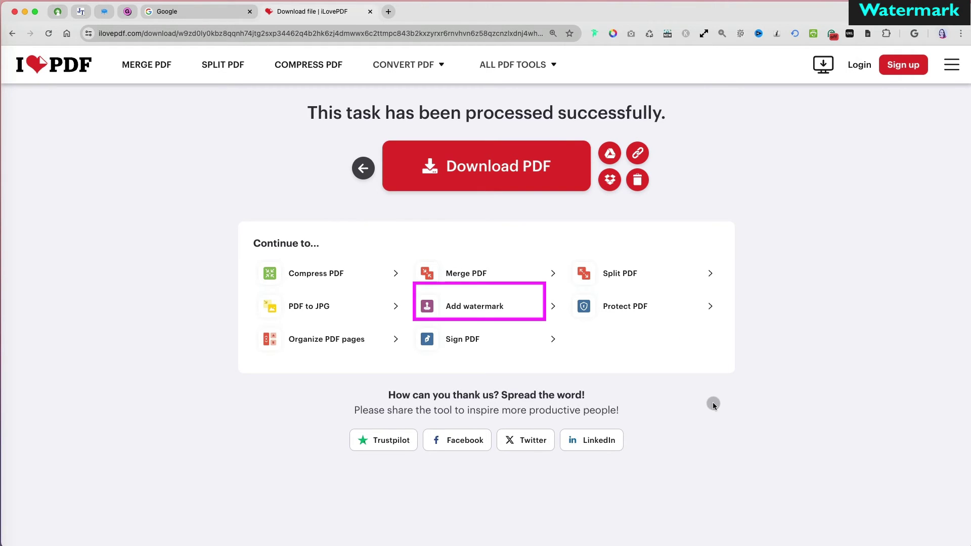
click(488, 312)
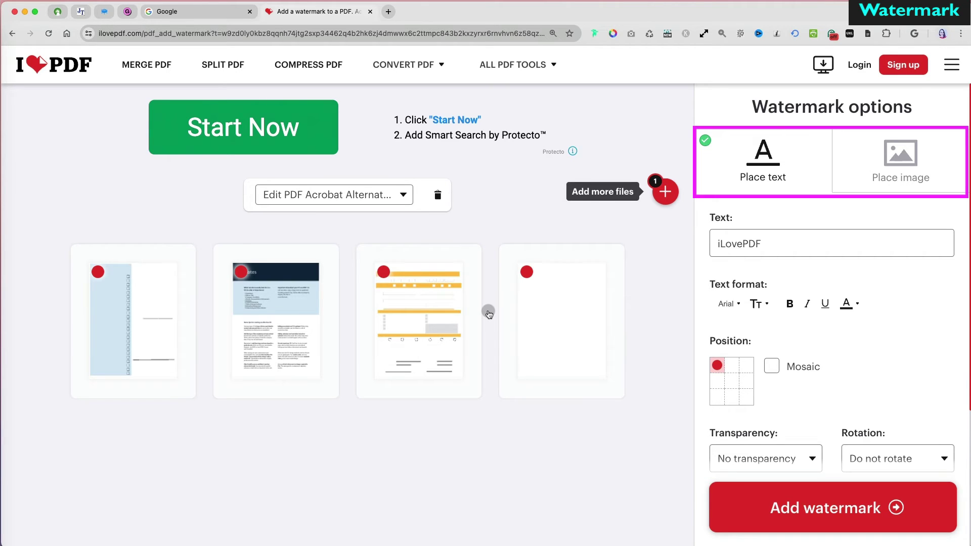
Set the watermark text to DRAFT in a single centred position
double_click(744, 244)
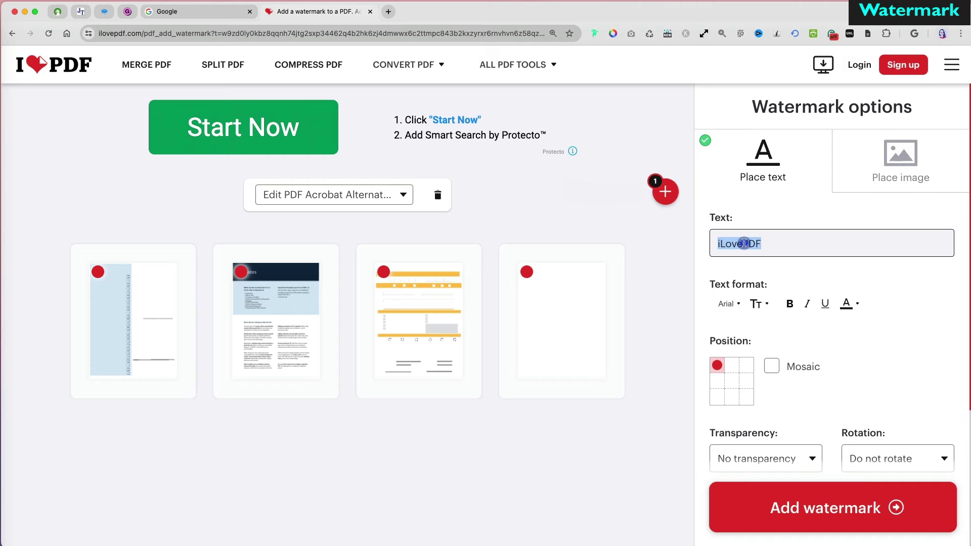
text(D)
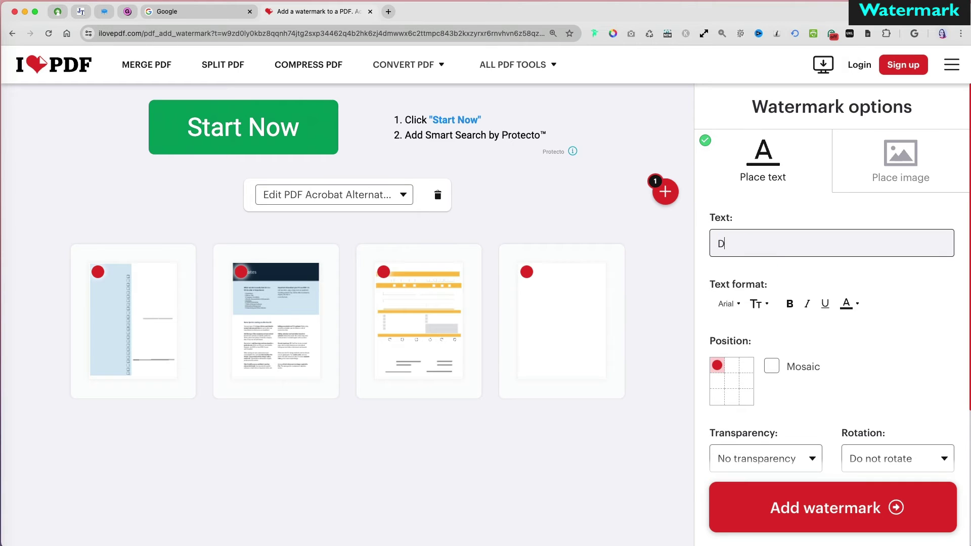
text(RAFT)
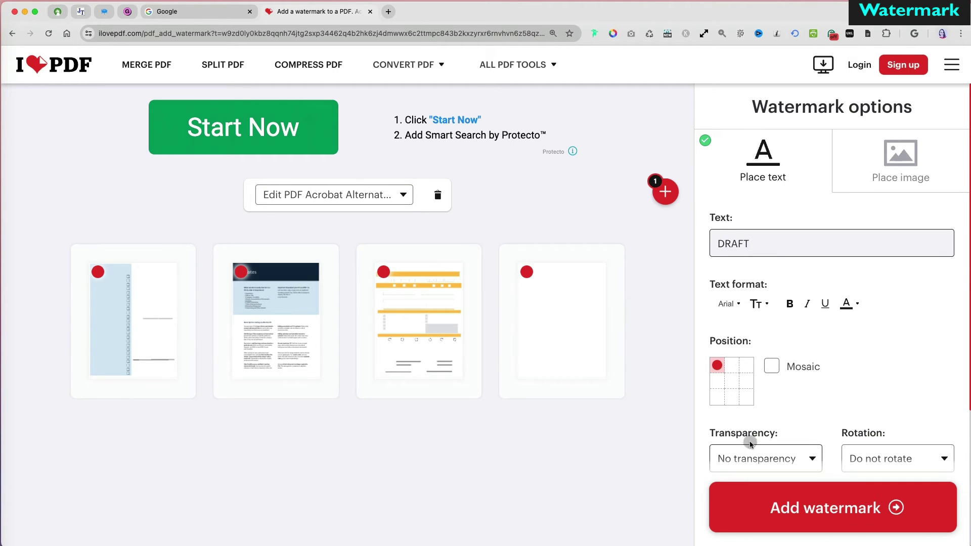
drag(717, 365, 733, 385)
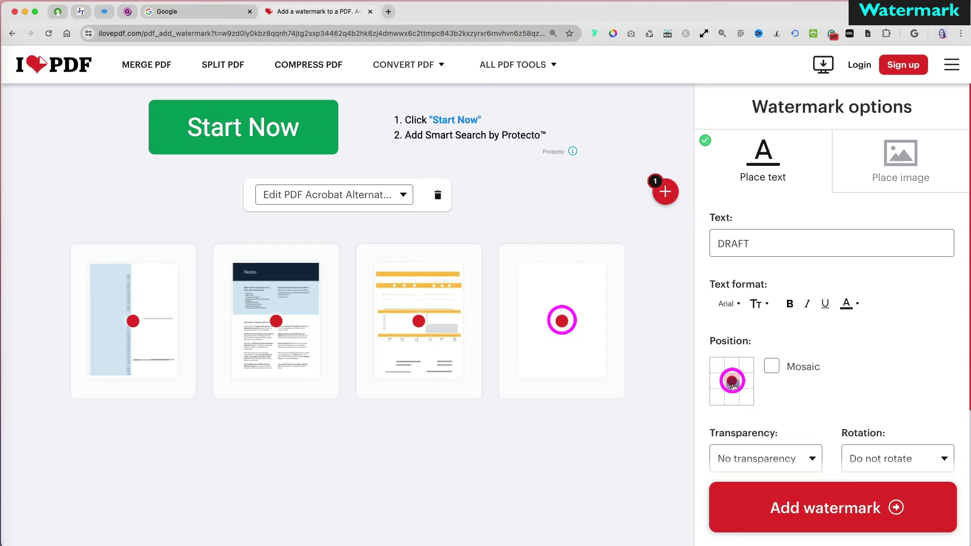
click(769, 371)
click(769, 371)
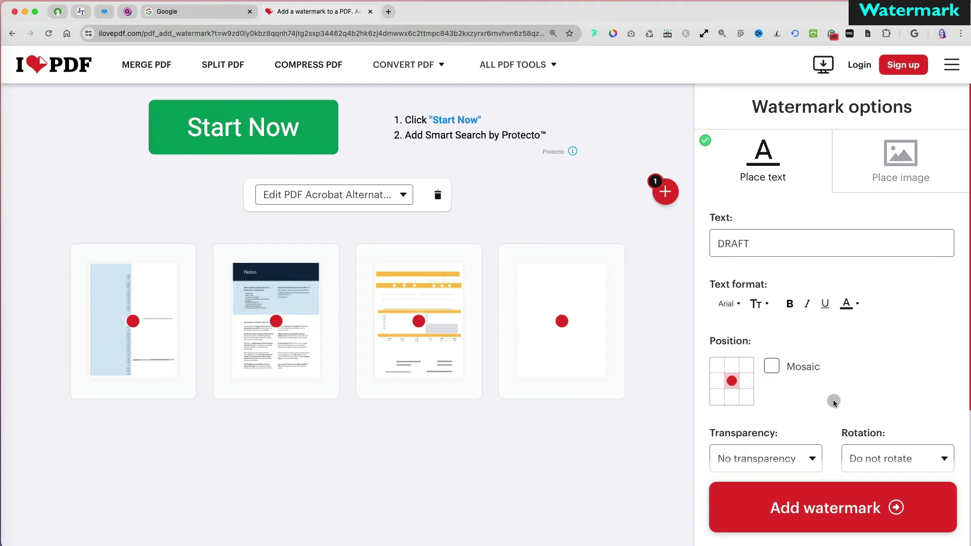
Set the watermark to font size 24, 50% transparency and 45-degree rotation
click(765, 305)
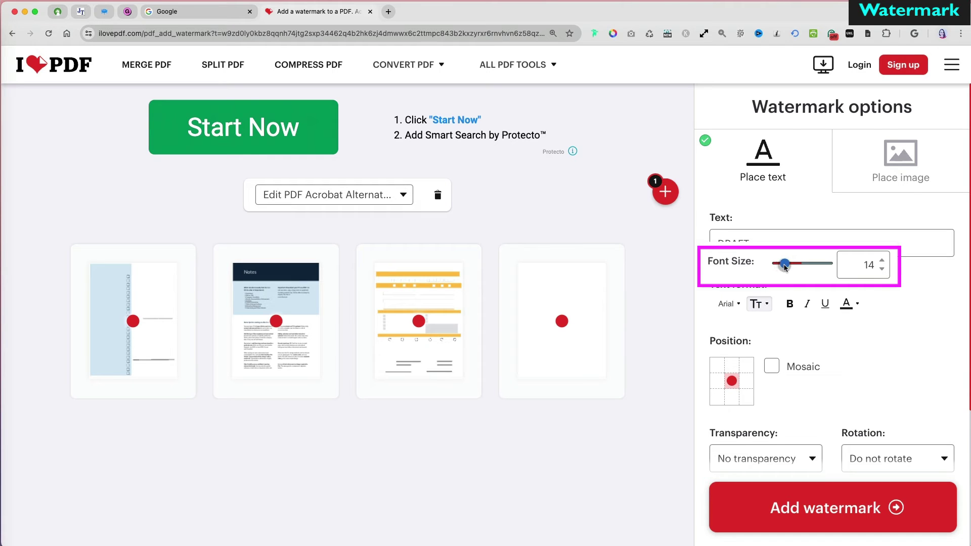
drag(787, 264, 790, 264)
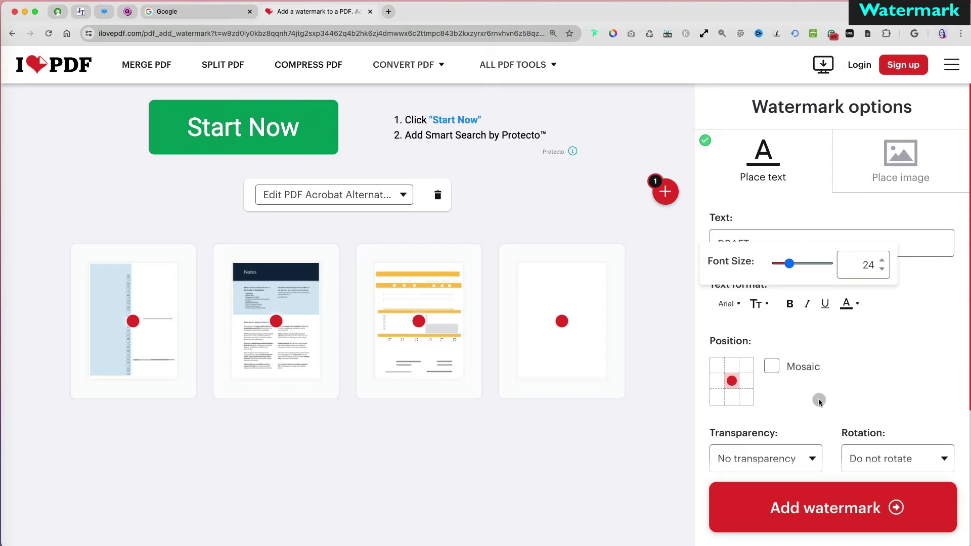
scroll(818, 398, down, 4)
click(811, 265)
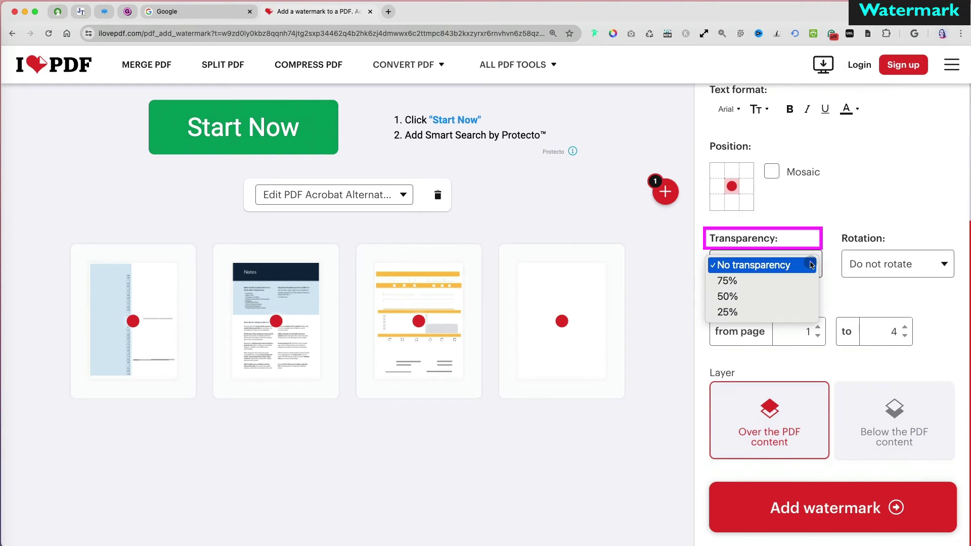
click(929, 264)
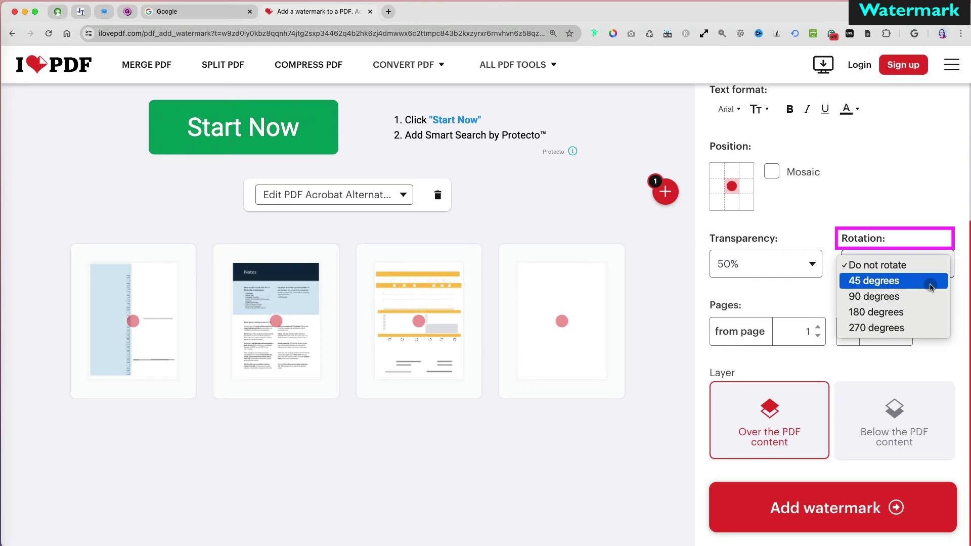
click(929, 285)
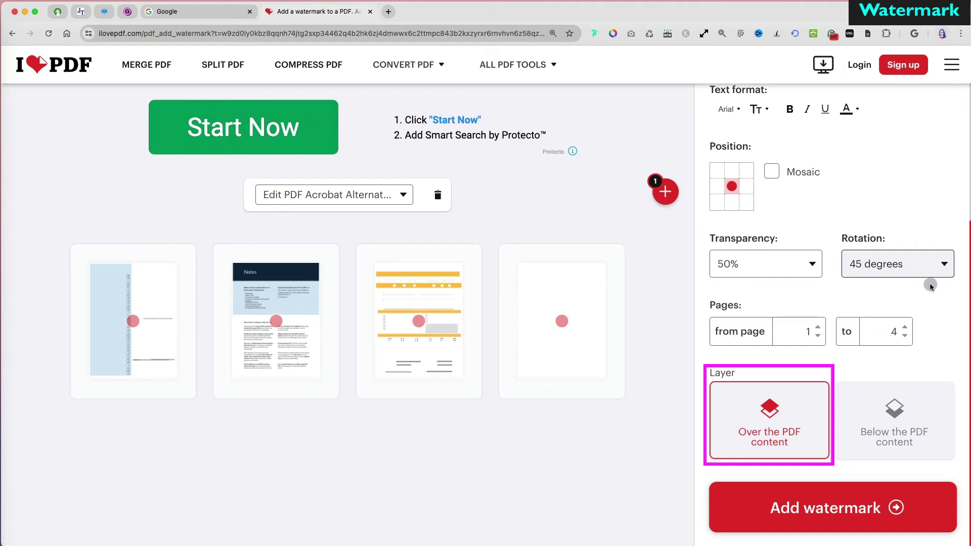
Stamp the watermark, download the watermarked PDF, and select it in its Finder folder
click(817, 508)
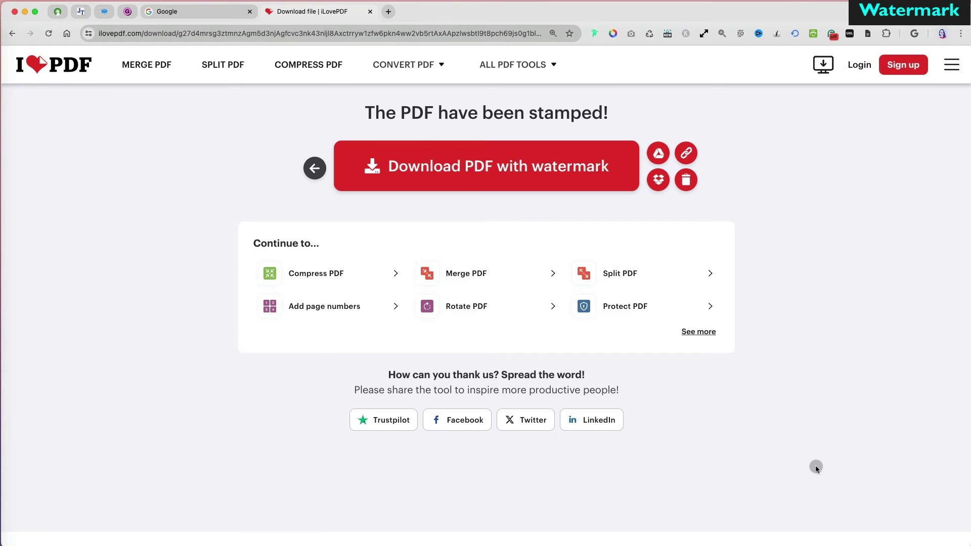
click(548, 170)
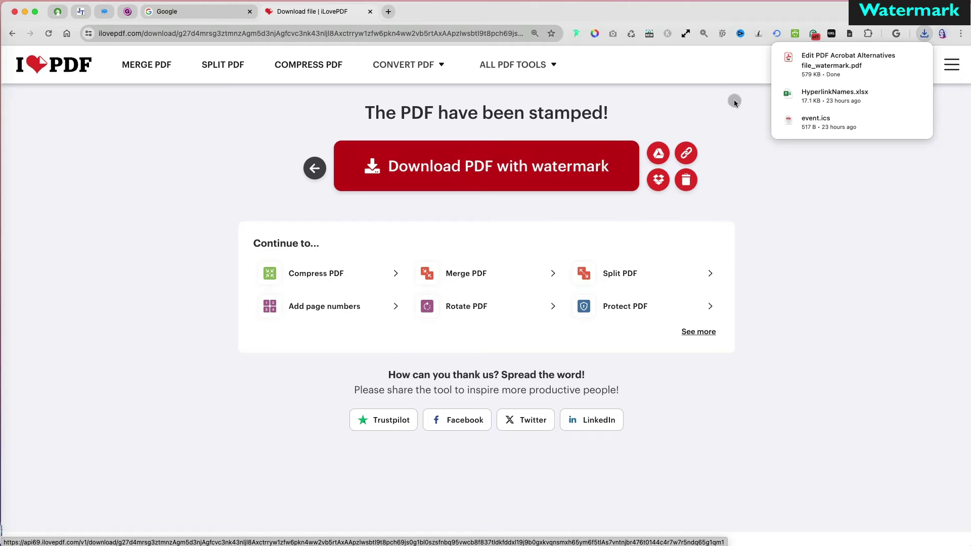
click(899, 59)
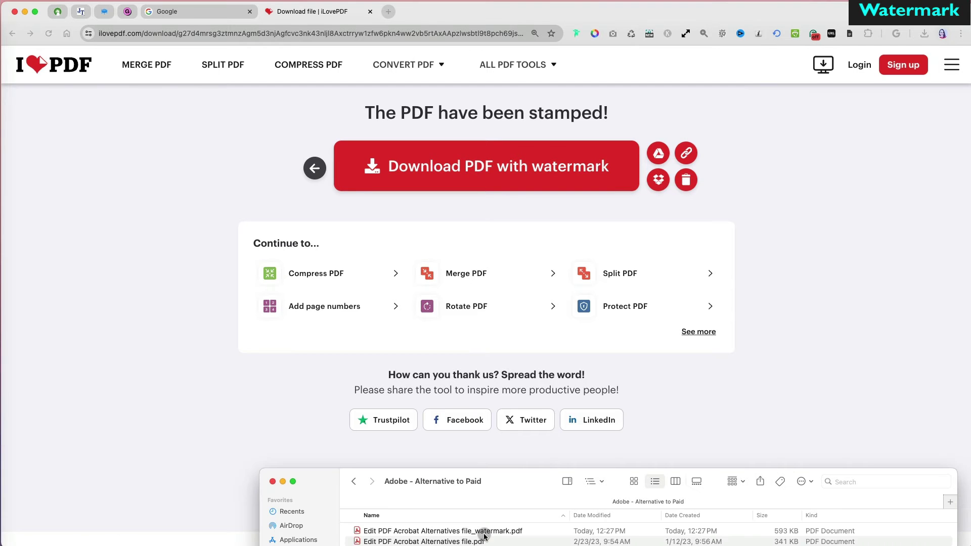
click(480, 531)
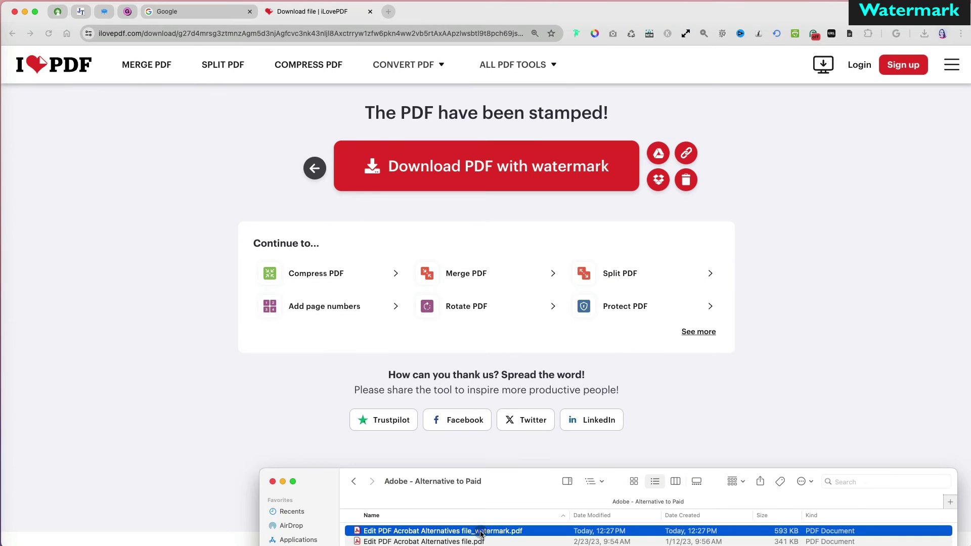
Preview the watermarked PDF and scroll through every page to check the DRAFT mark
key(space)
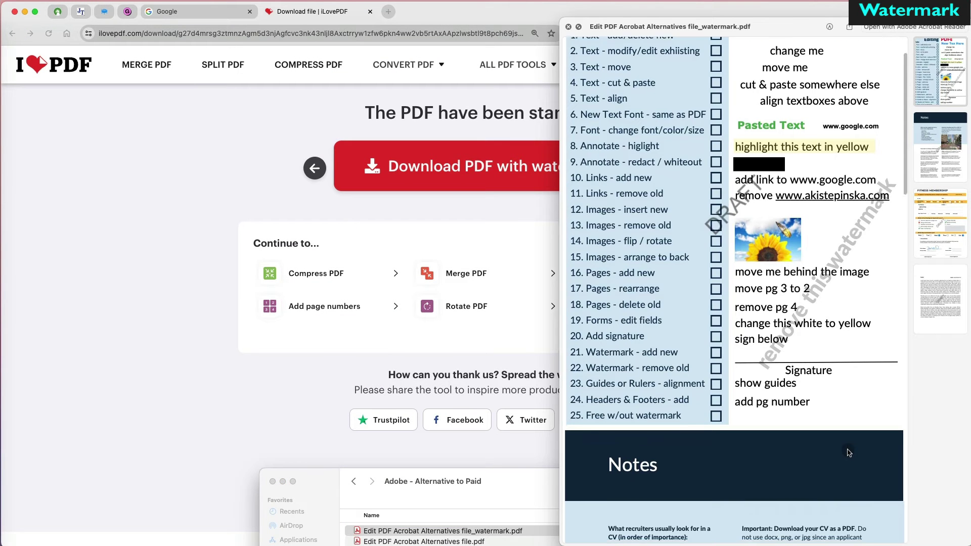
scroll(860, 458, down, 10)
scroll(848, 452, down, 15)
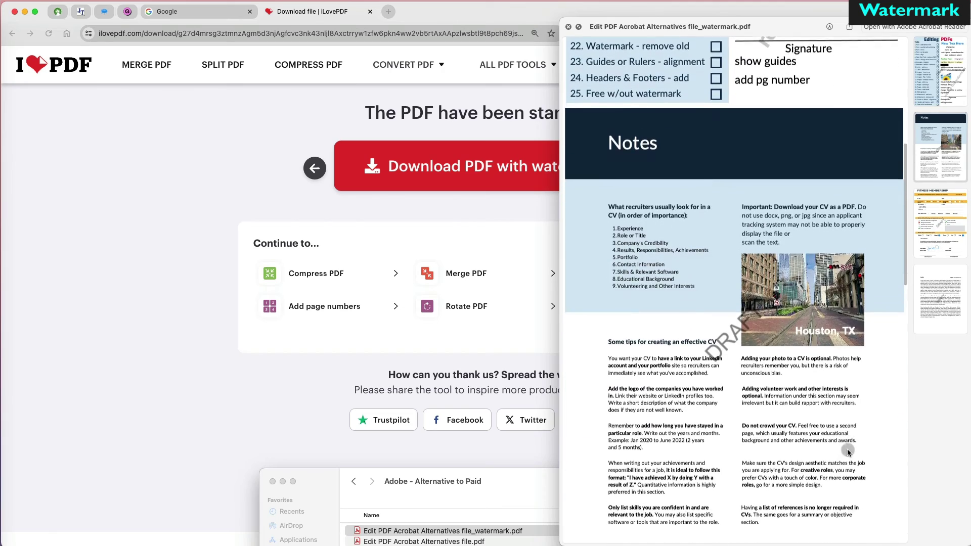
scroll(847, 450, down, 12)
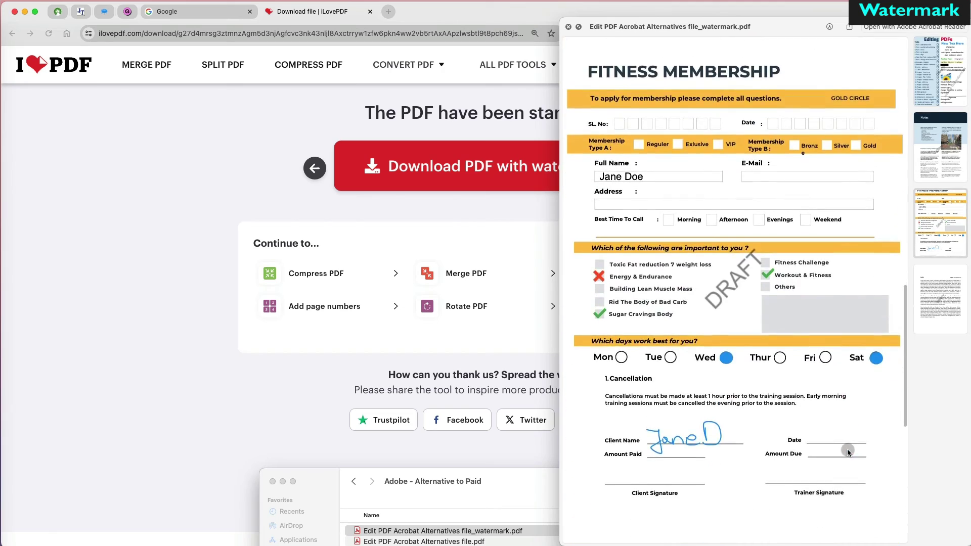
scroll(847, 450, down, 3)
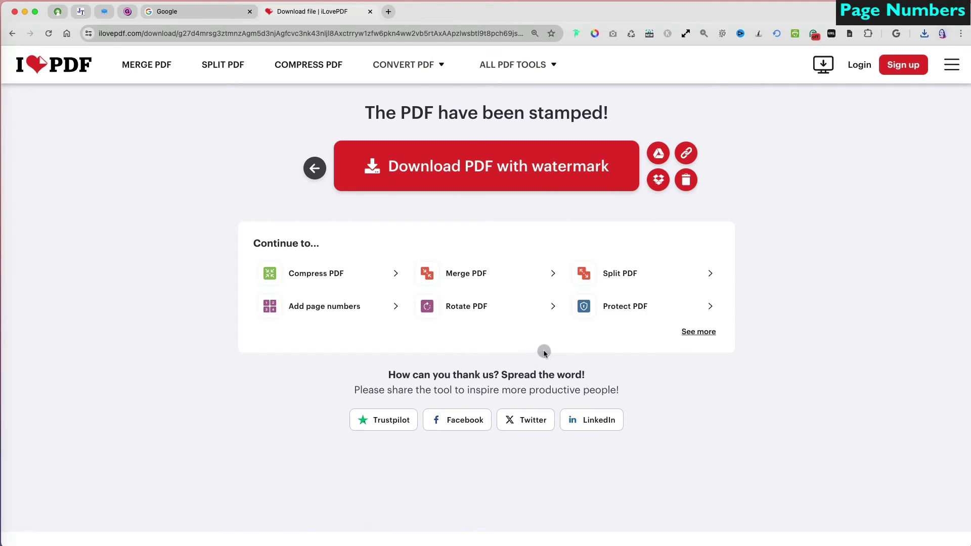
Number every page individually as 'Page {n} of {p}' using single-page mode
click(343, 311)
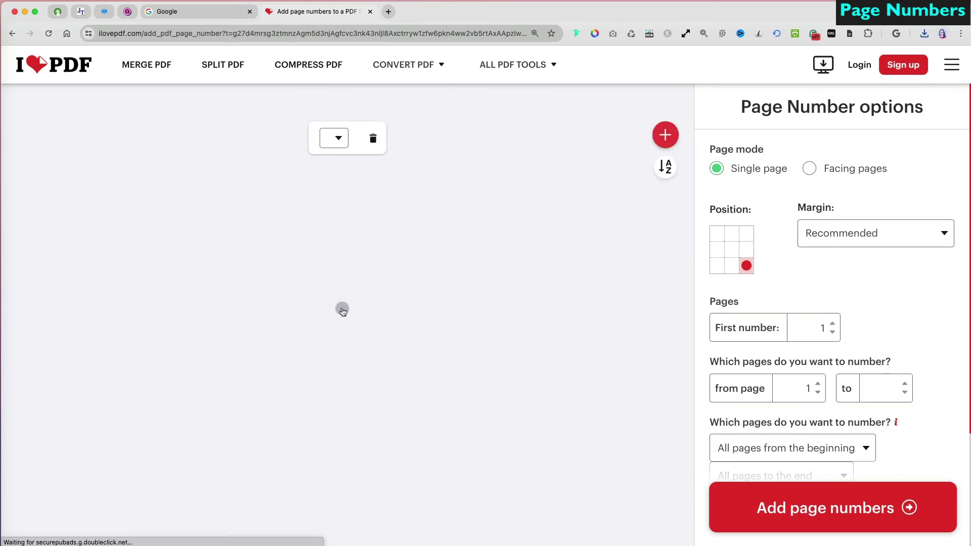
click(855, 171)
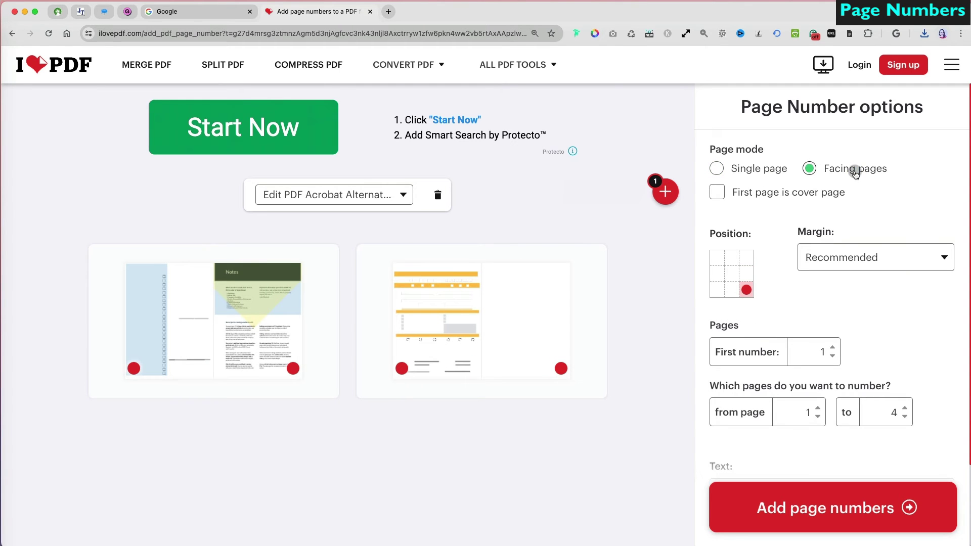
click(750, 170)
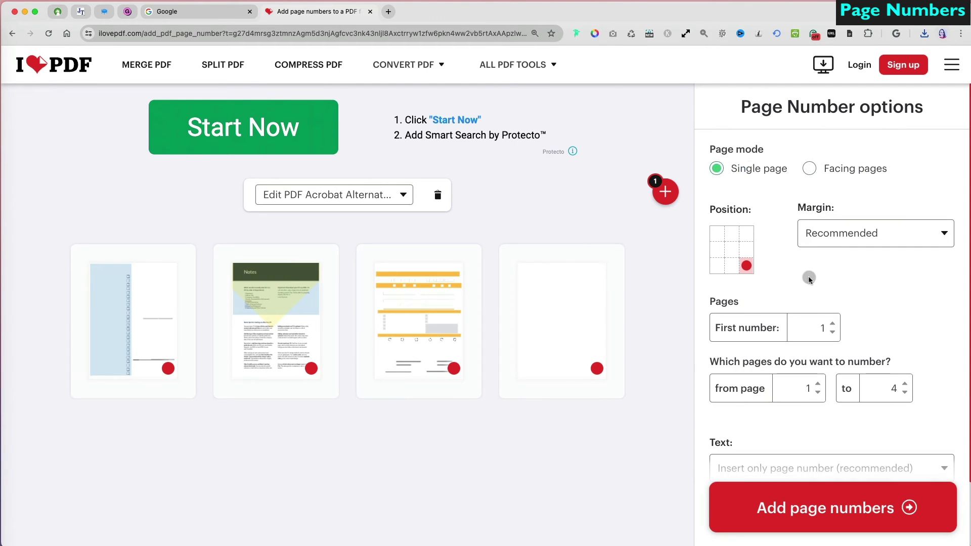
scroll(835, 363, down, 3)
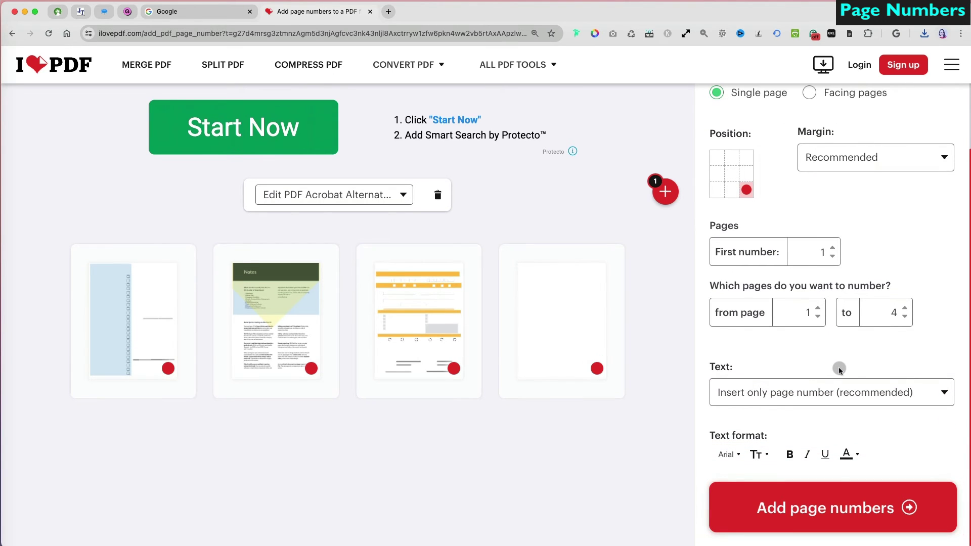
click(940, 393)
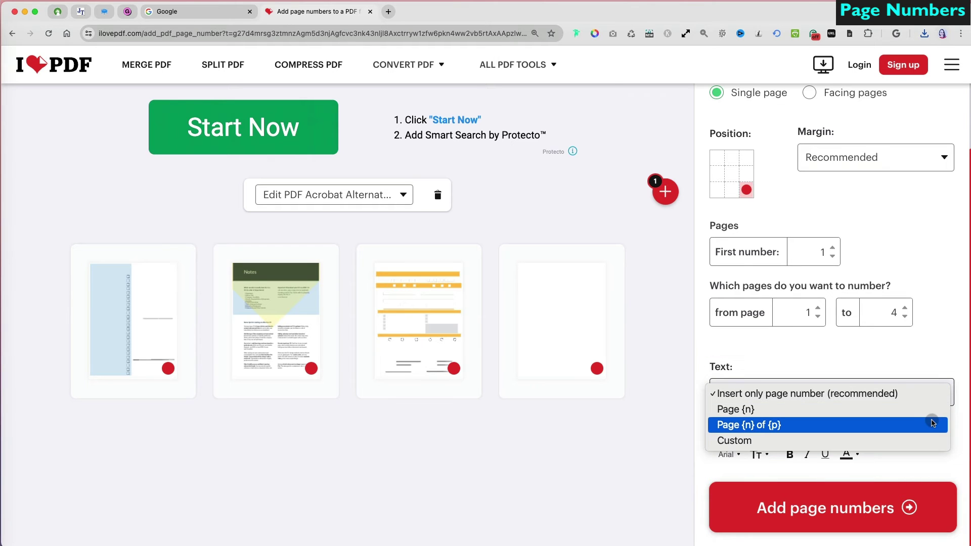
click(933, 424)
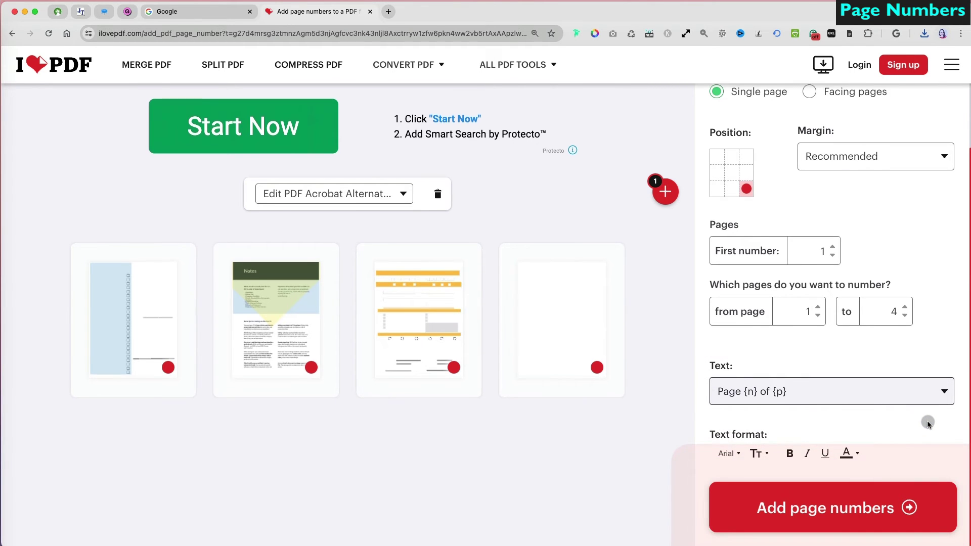
click(834, 505)
Download the numbered PDF and check it in Quick Look
click(498, 182)
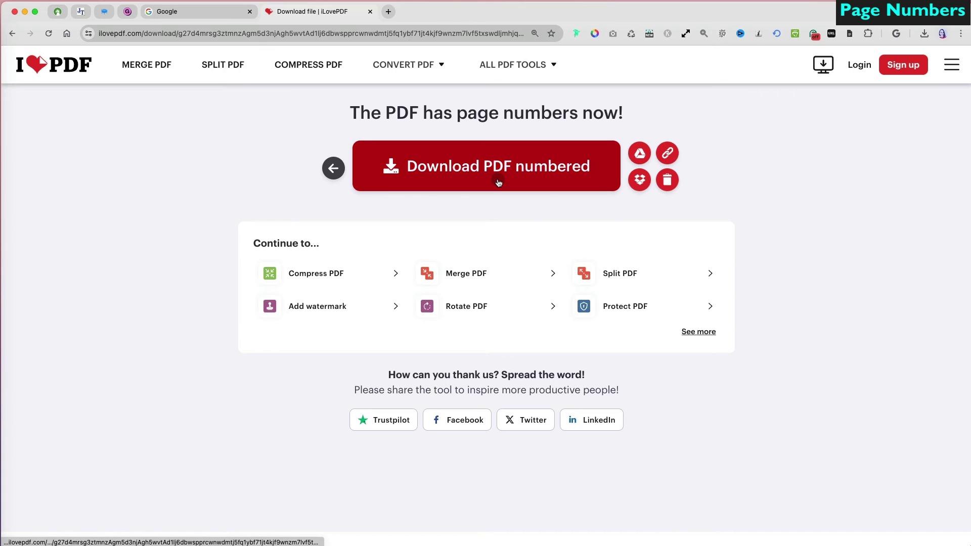
key(space)
scroll(891, 474, down, 10)
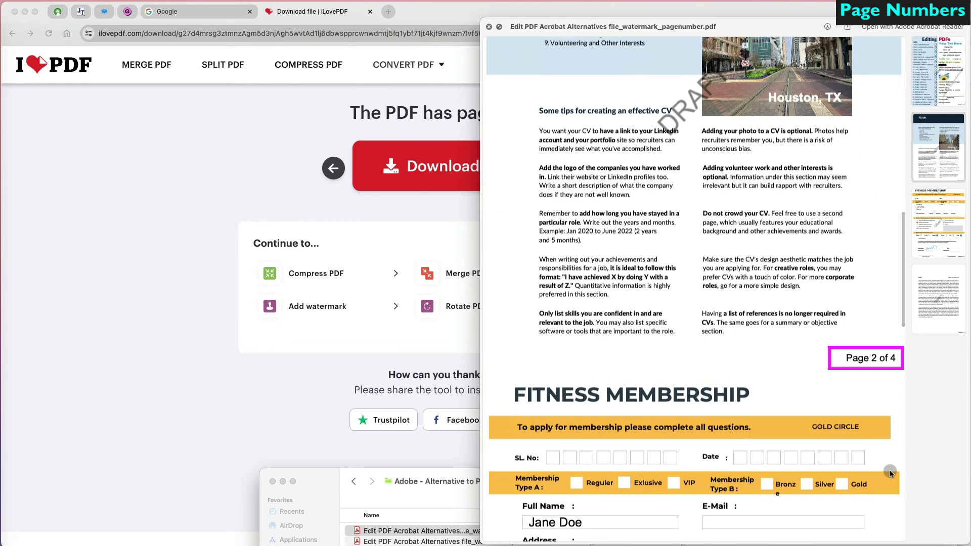
click(701, 333)
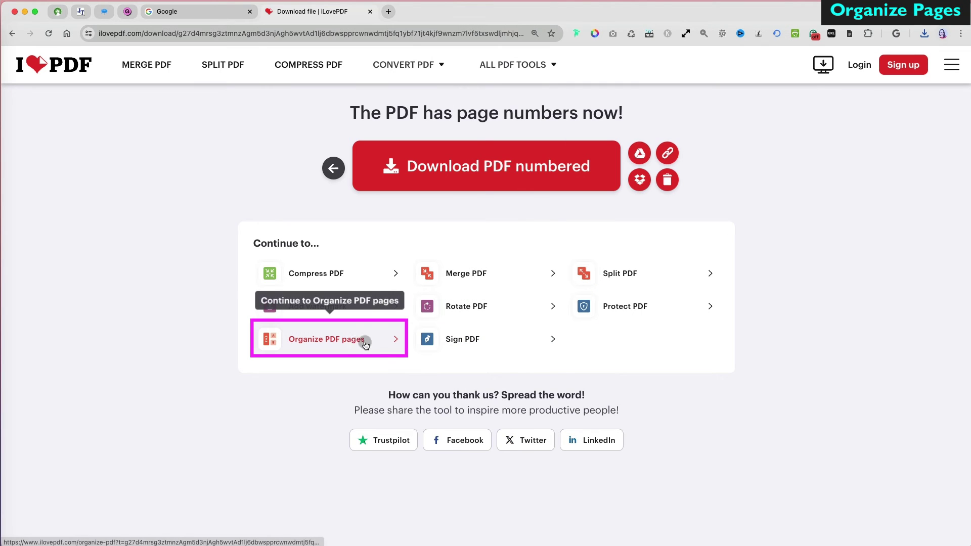
In Organize PDF, insert blank pages and move page 3 into the second position
click(348, 340)
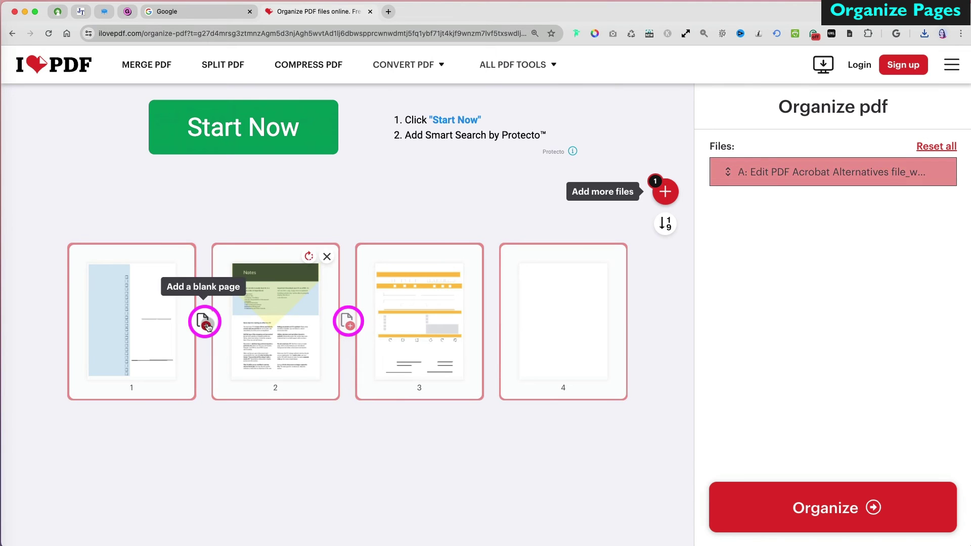
click(208, 327)
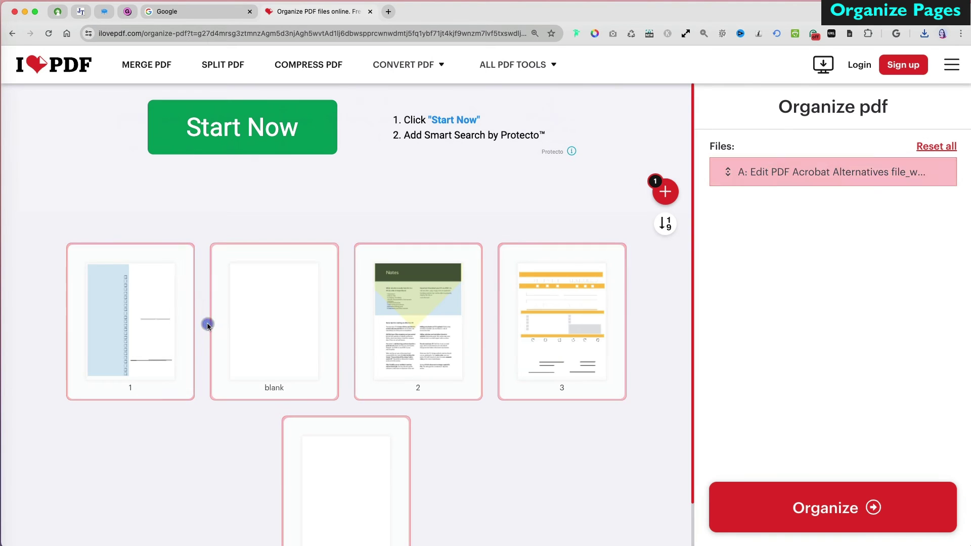
click(481, 328)
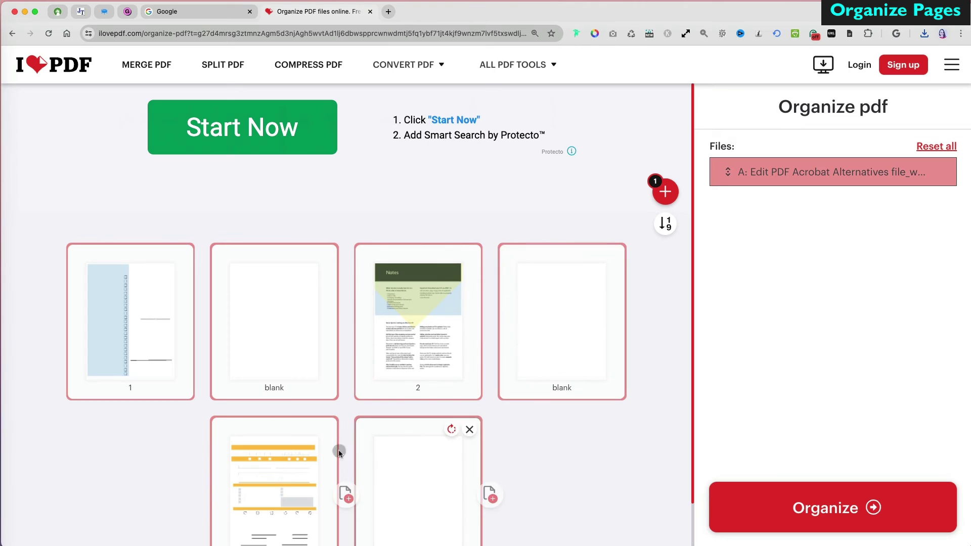
drag(308, 460, 339, 357)
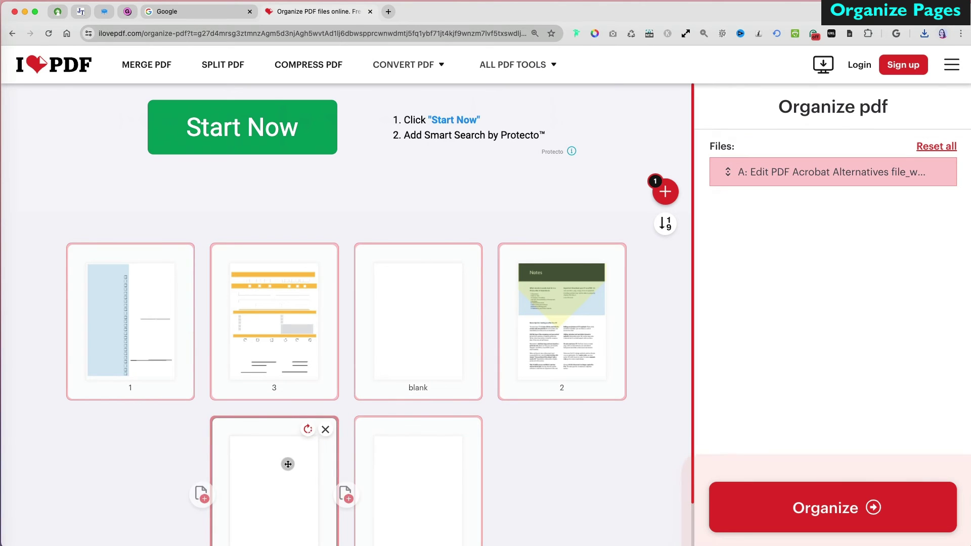
drag(287, 461, 340, 364)
Delete page 4 and the extra blank page, then generate the organized PDF
scroll(535, 435, down, 2)
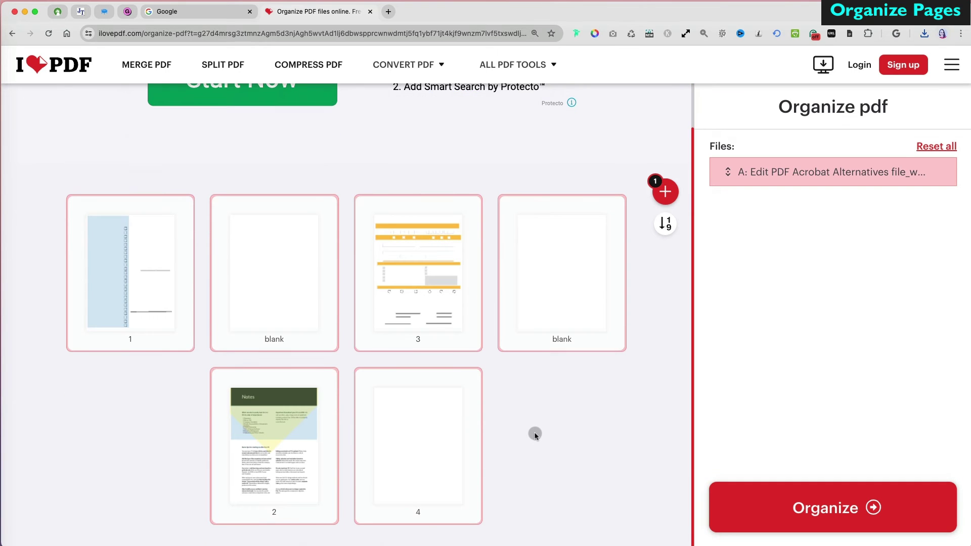
mouse_move(393, 426)
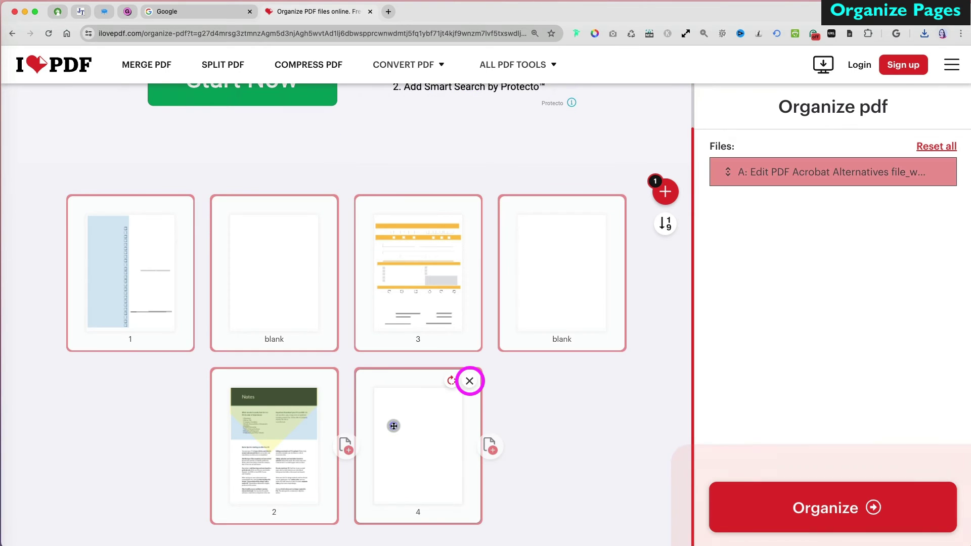
click(470, 381)
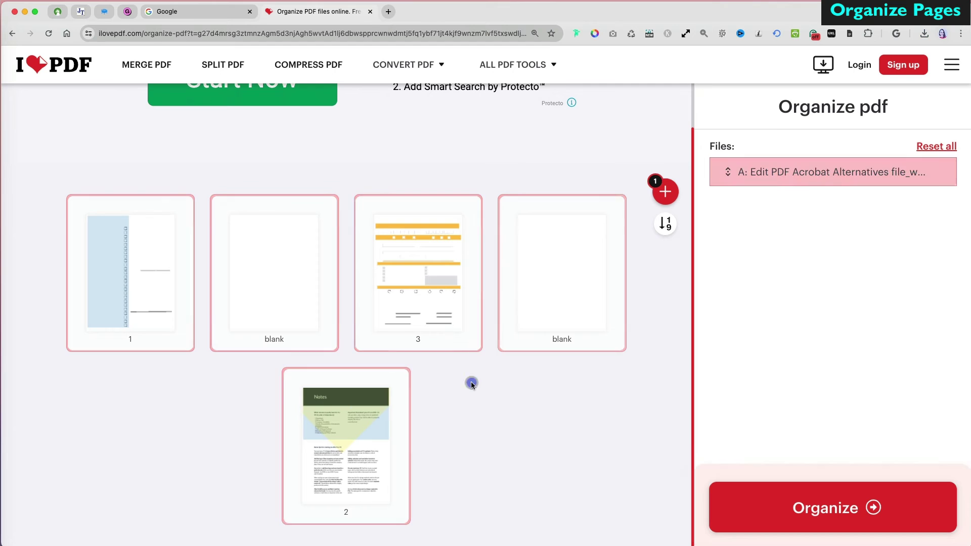
click(613, 209)
click(801, 514)
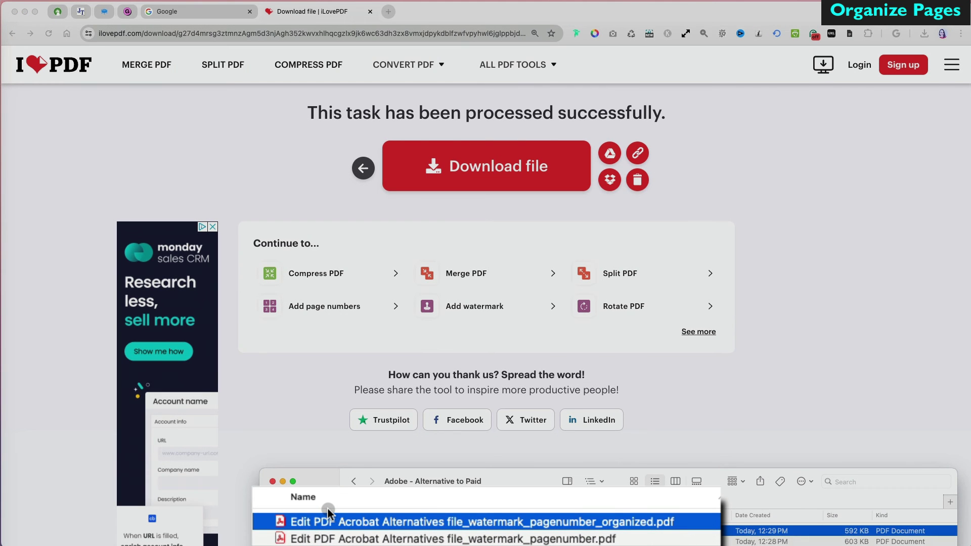
Quick Look the organized PDF and page through to the Notes page
key(space)
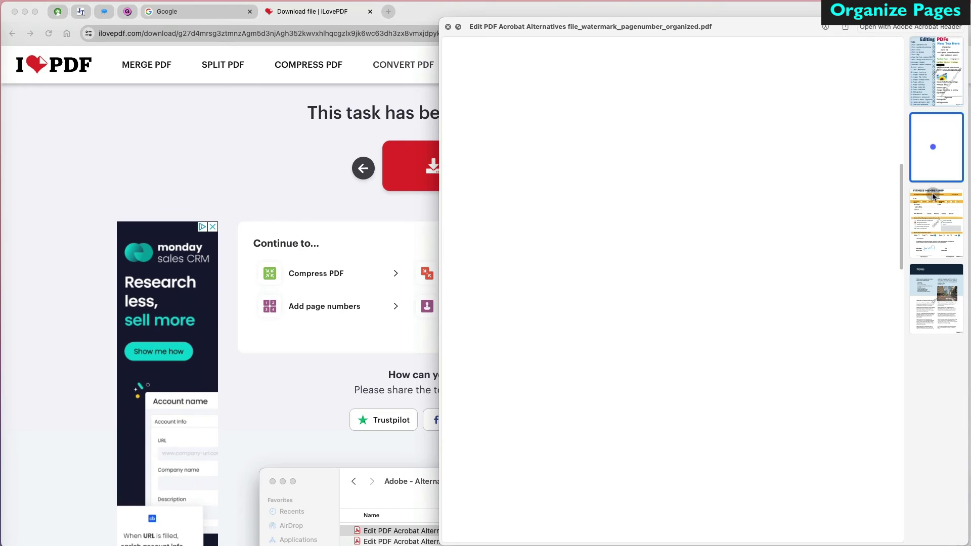
click(932, 236)
click(930, 288)
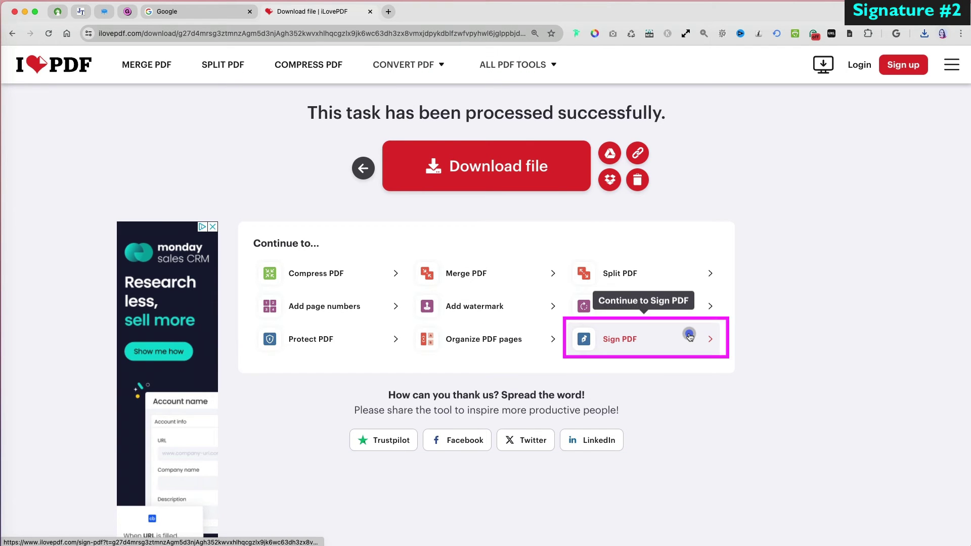
Start signing as the only signer, typing the full name in a cursive signature style
click(622, 340)
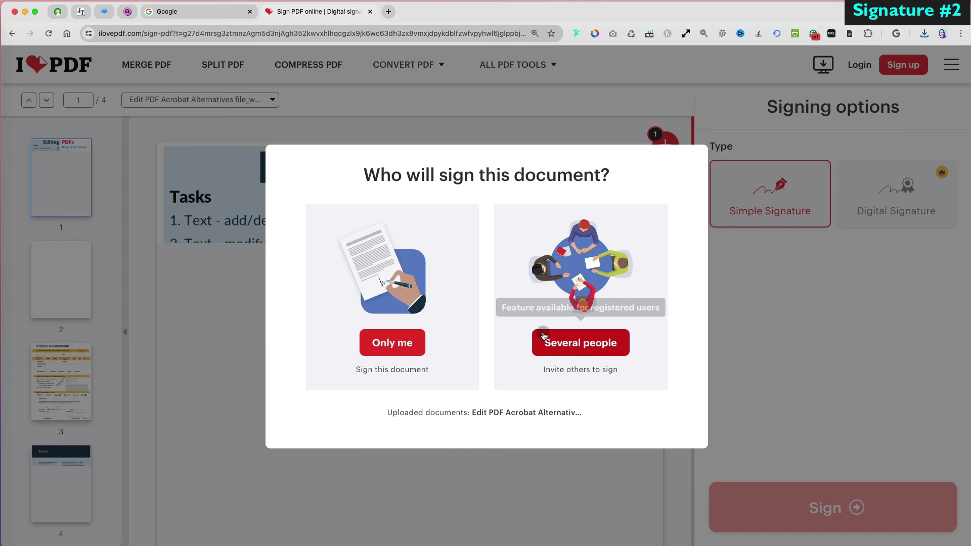
click(407, 343)
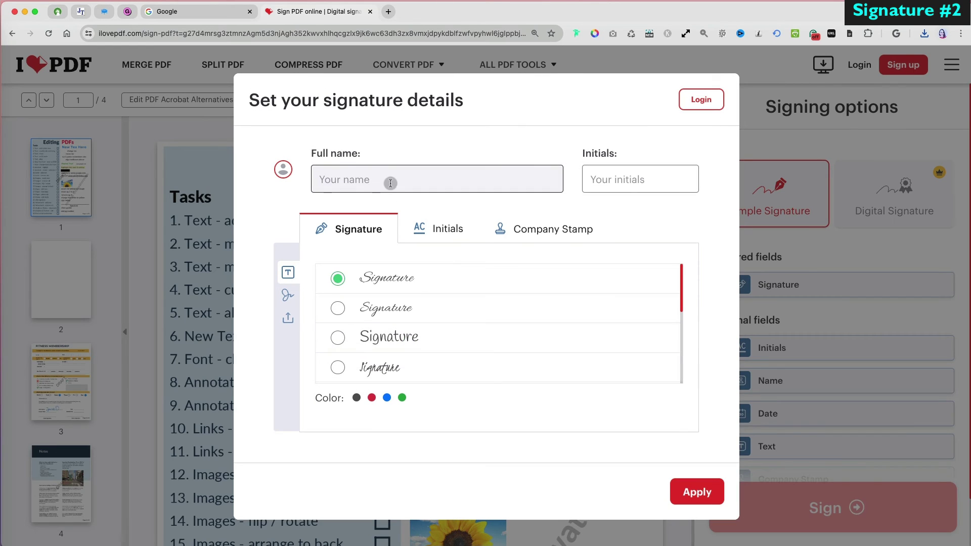
text(Jane Doe)
scroll(396, 325, down, 5)
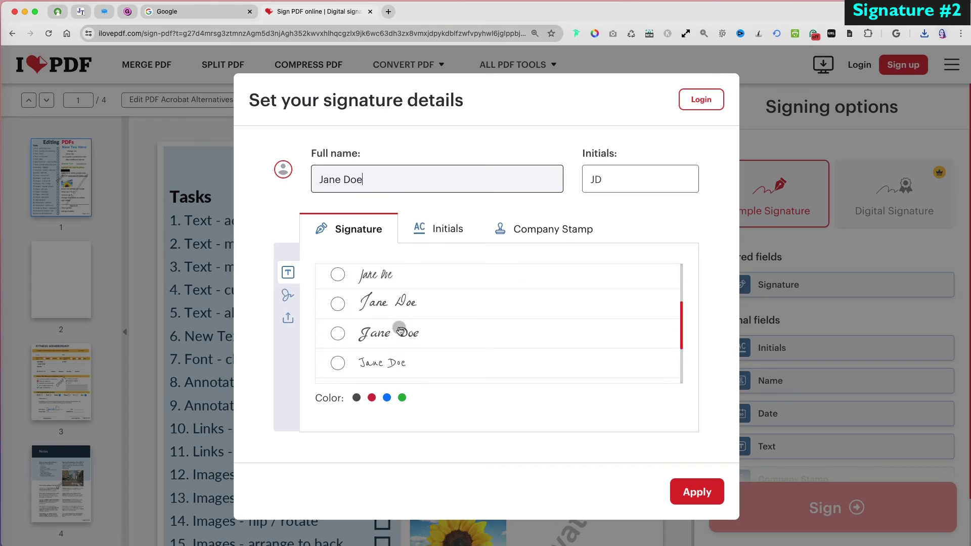
click(397, 302)
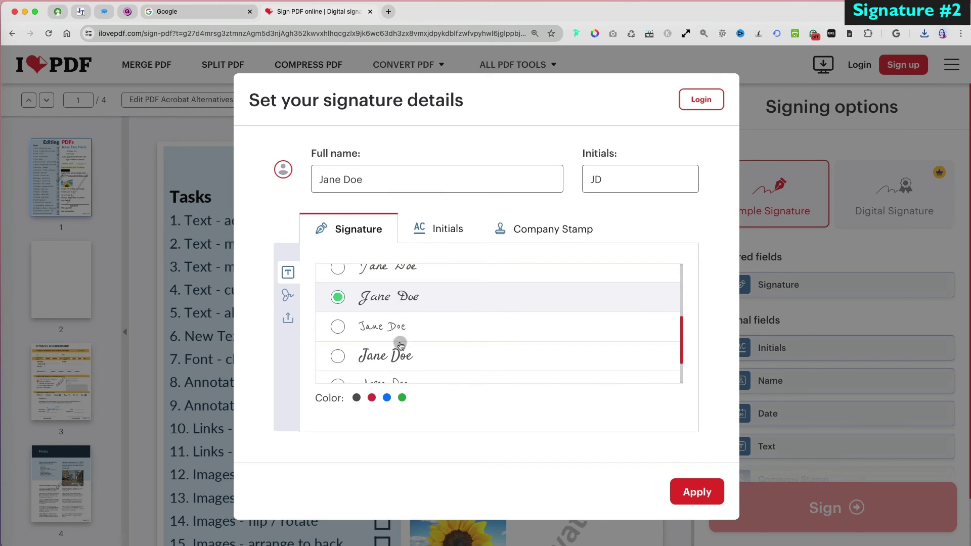
Compare the draw, upload and initials options, then apply the typed signature and initials
click(287, 297)
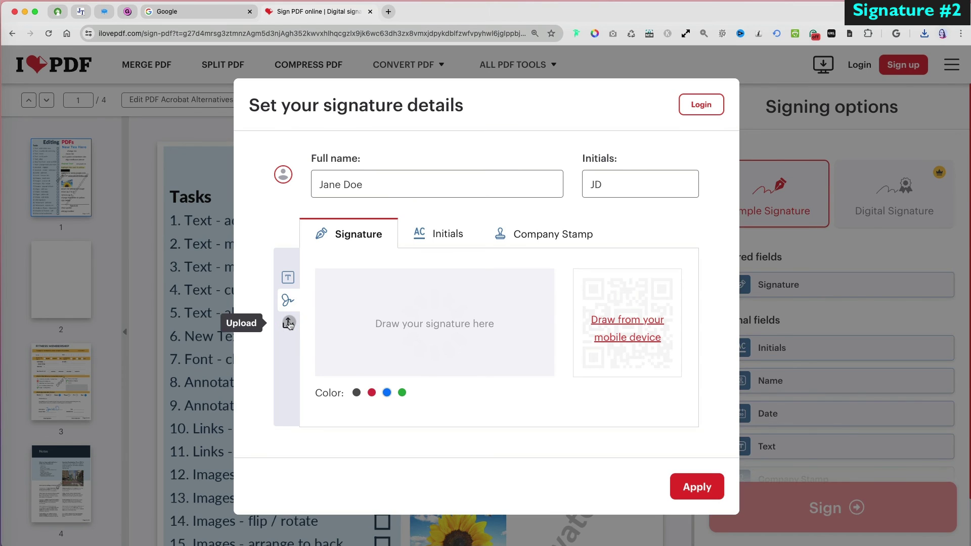
click(289, 324)
click(288, 300)
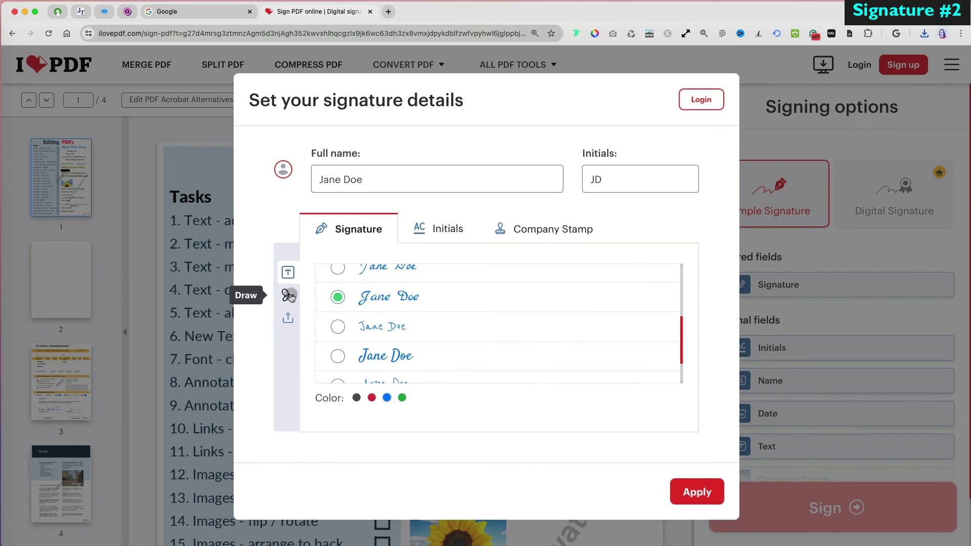
click(445, 232)
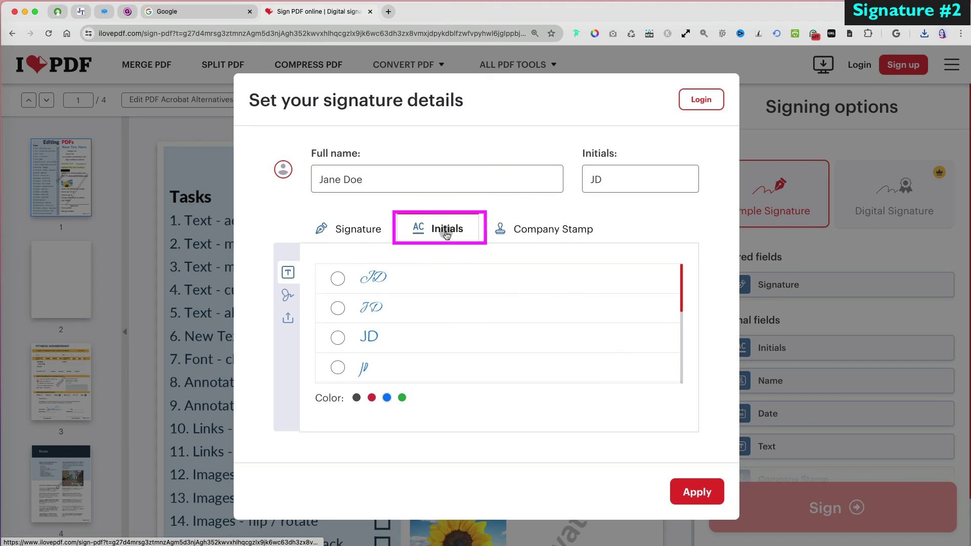
click(362, 237)
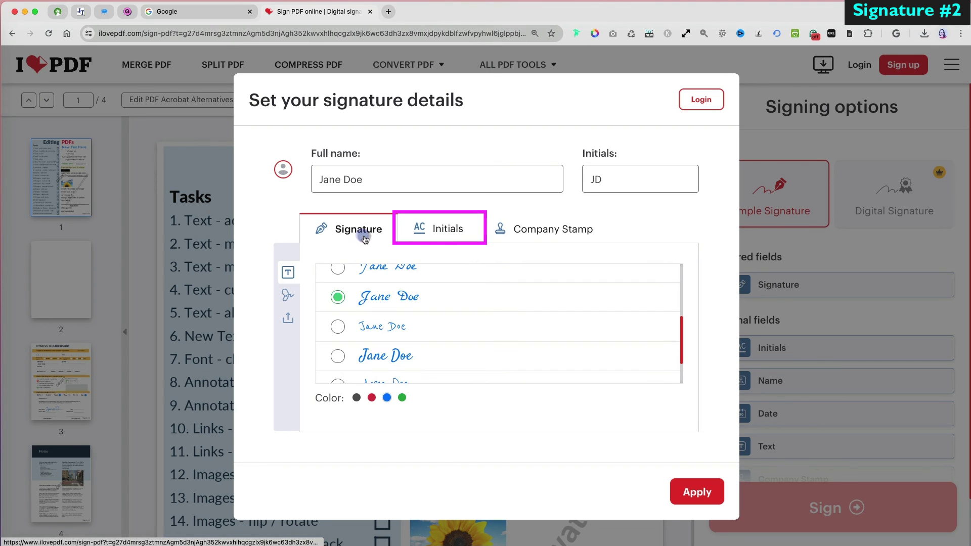
click(680, 493)
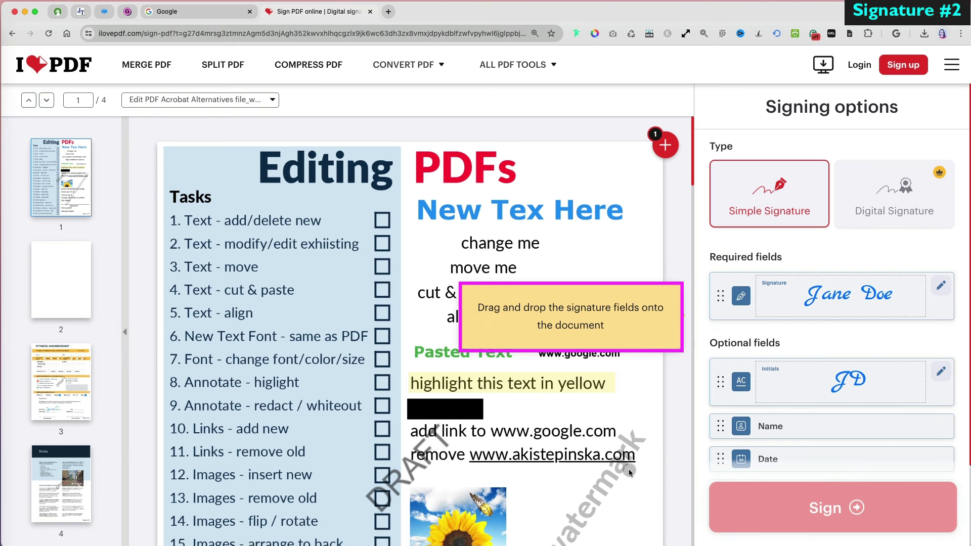
Place the signature on page 3's Client Signature line
scroll(629, 472, down, 15)
mouse_move(728, 295)
mouse_down()
mouse_move(401, 439)
mouse_move(283, 438)
mouse_move(353, 419)
mouse_up()
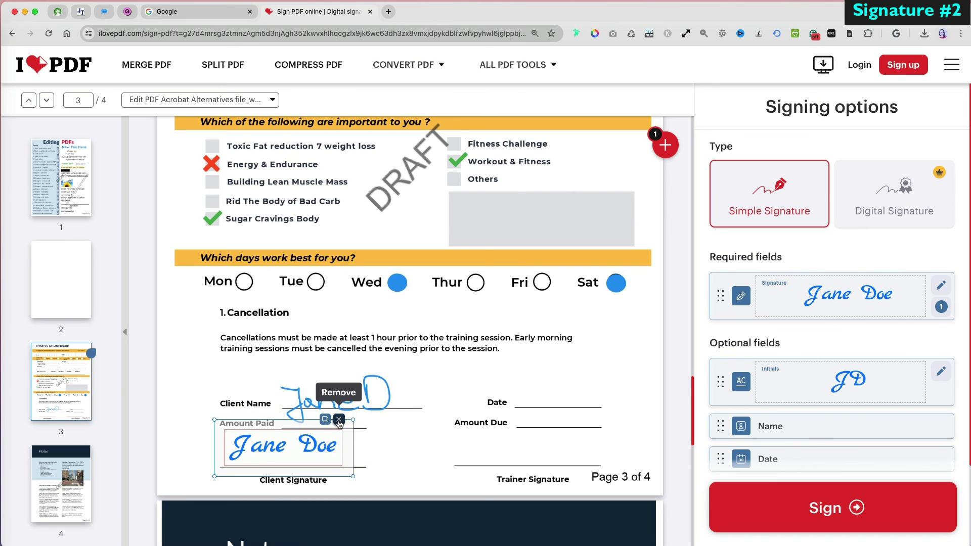
click(326, 420)
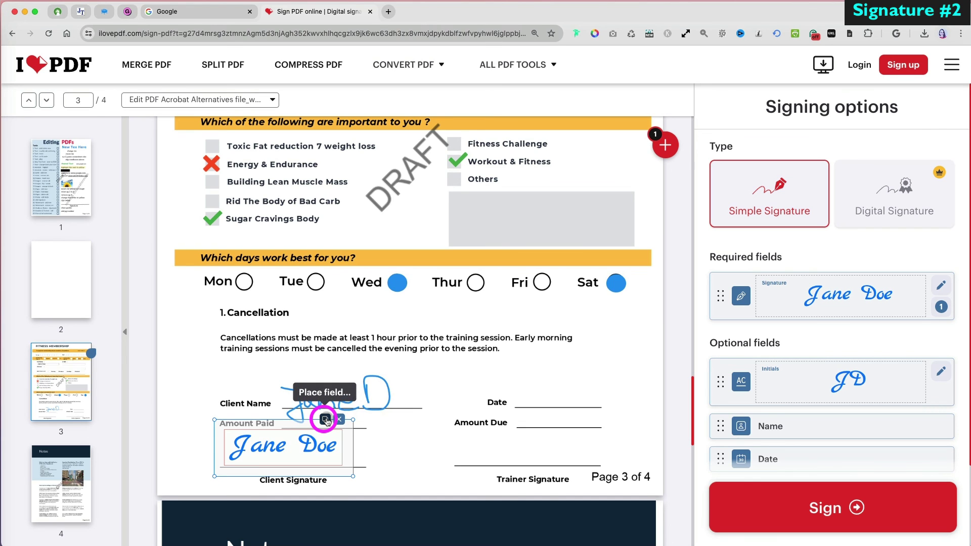
click(326, 419)
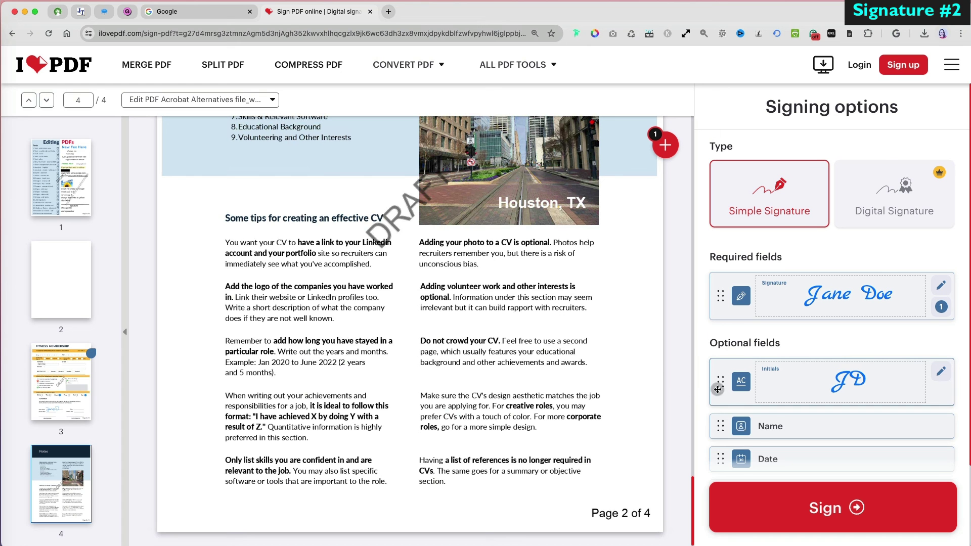
Place the initials beside page 4's number, copy them to all pages, and sign
drag(721, 384, 610, 484)
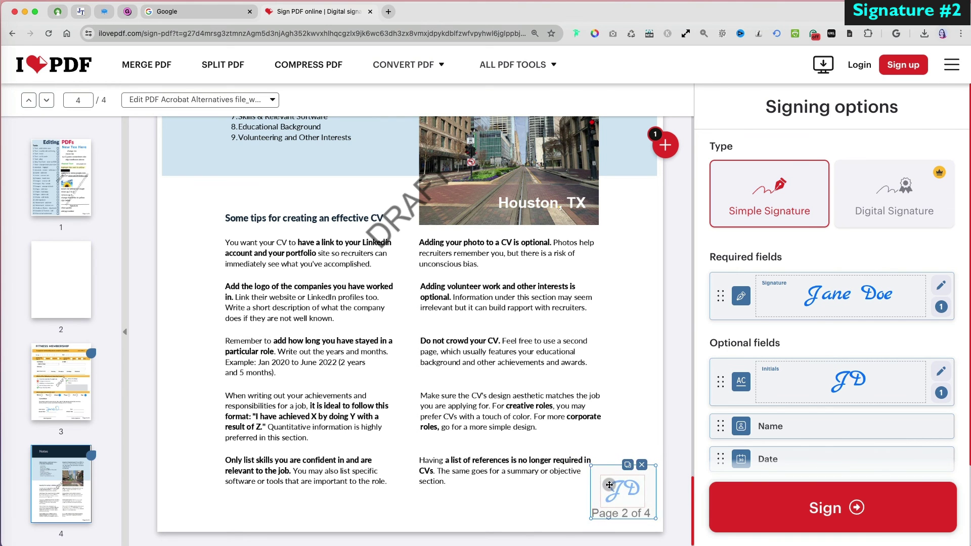
click(629, 465)
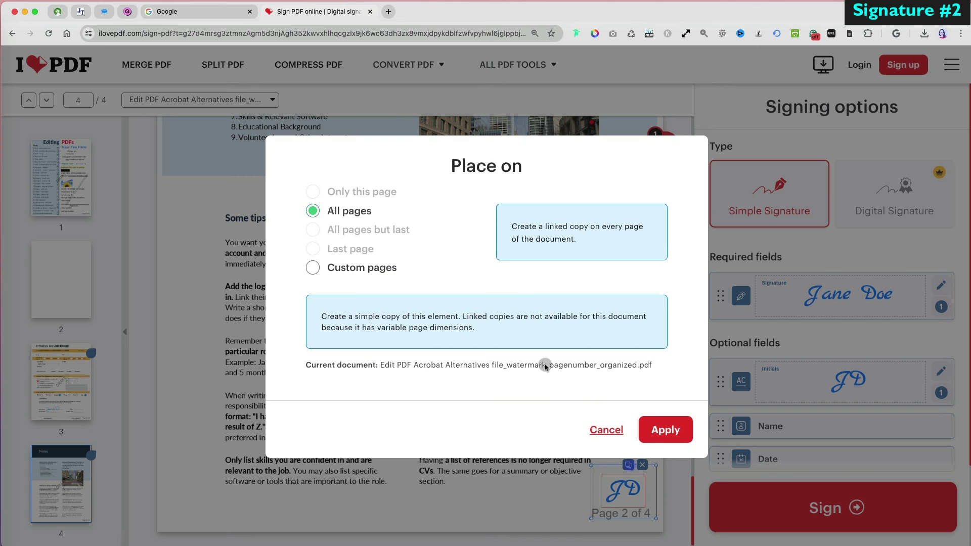
click(660, 427)
click(818, 511)
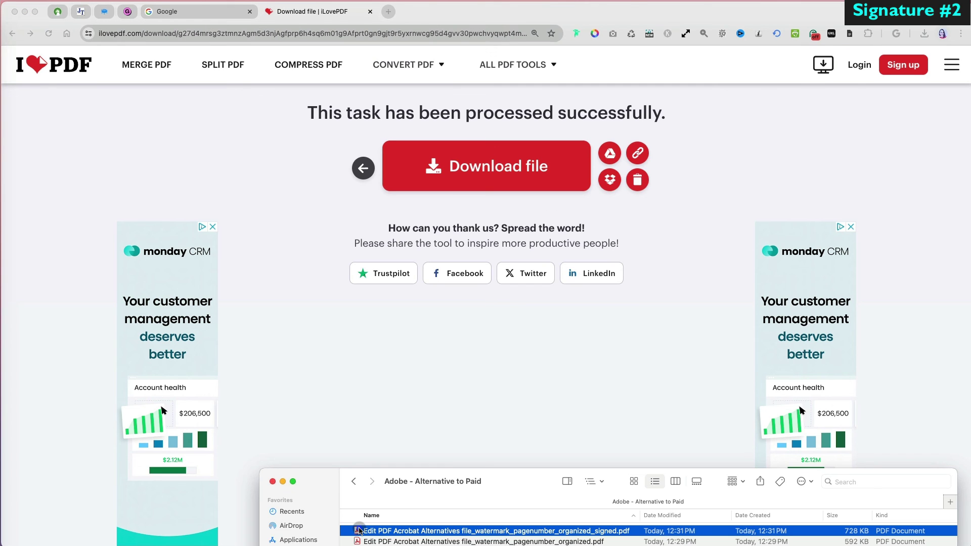
Open the signed PDF in Preview and view the blank page, Fitness Membership and Notes pages
double_click(359, 530)
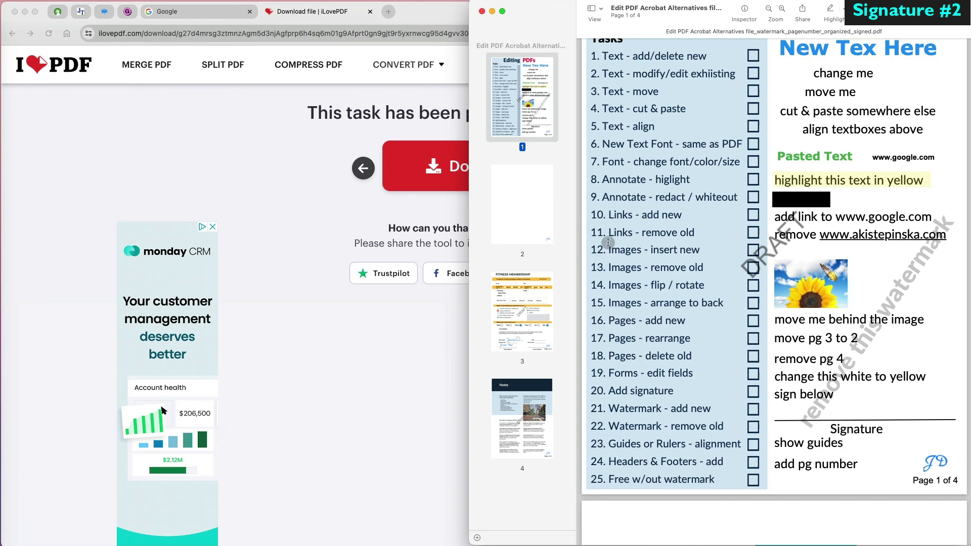
click(535, 206)
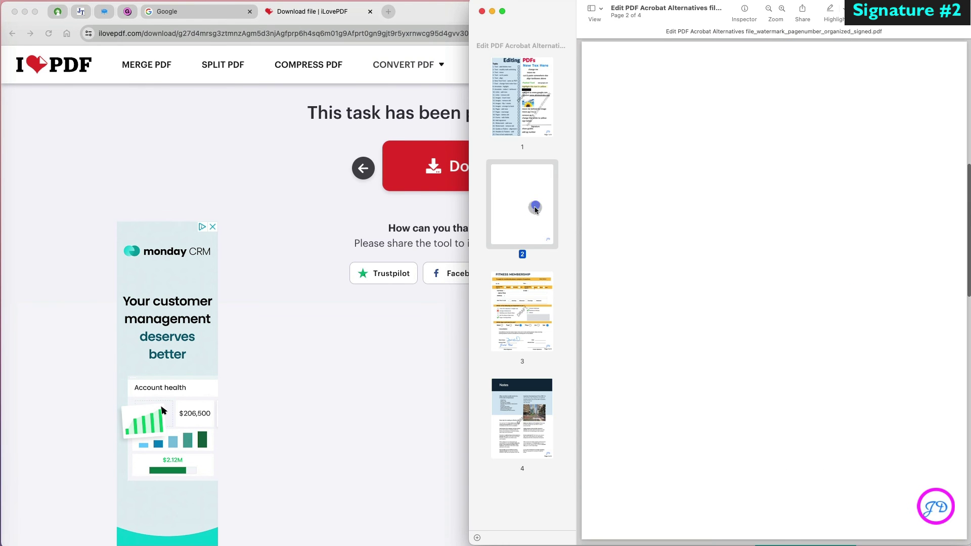
click(524, 296)
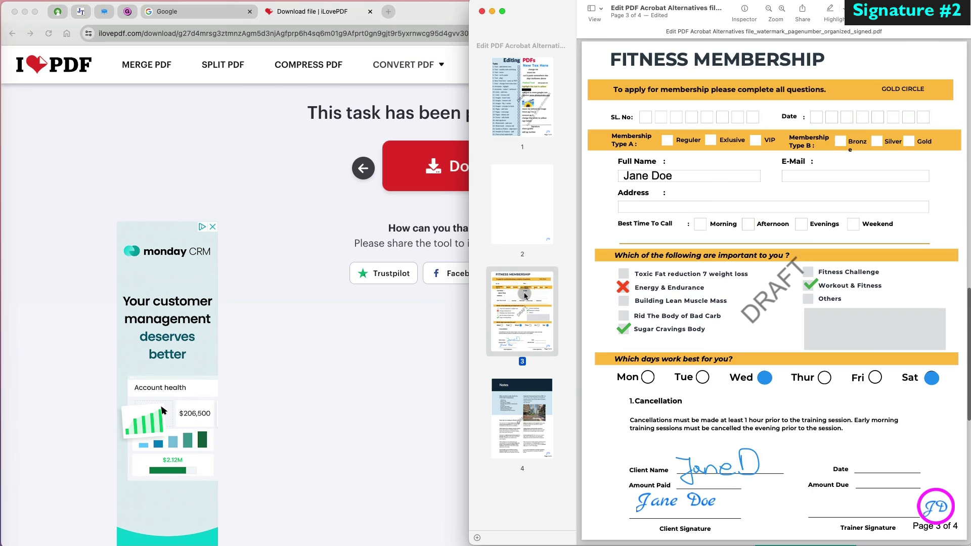
click(522, 420)
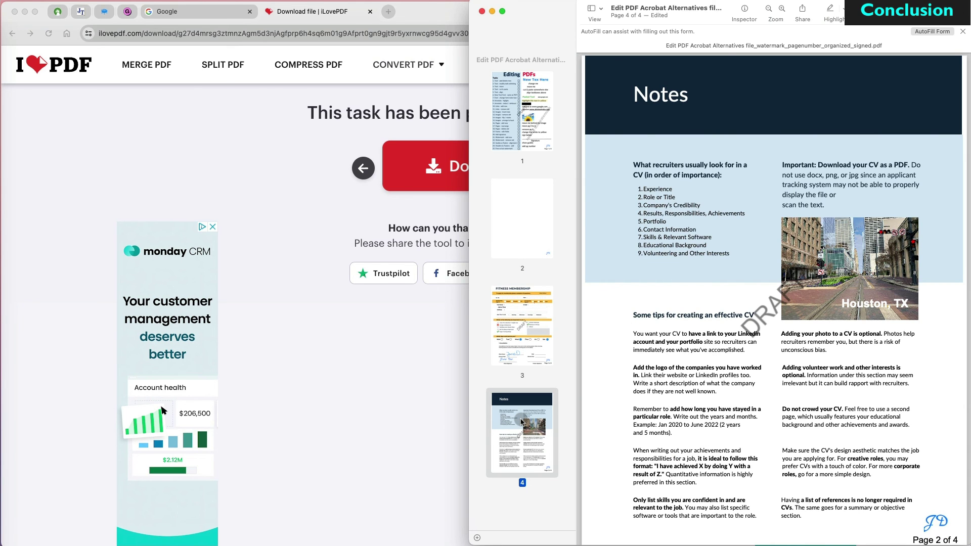